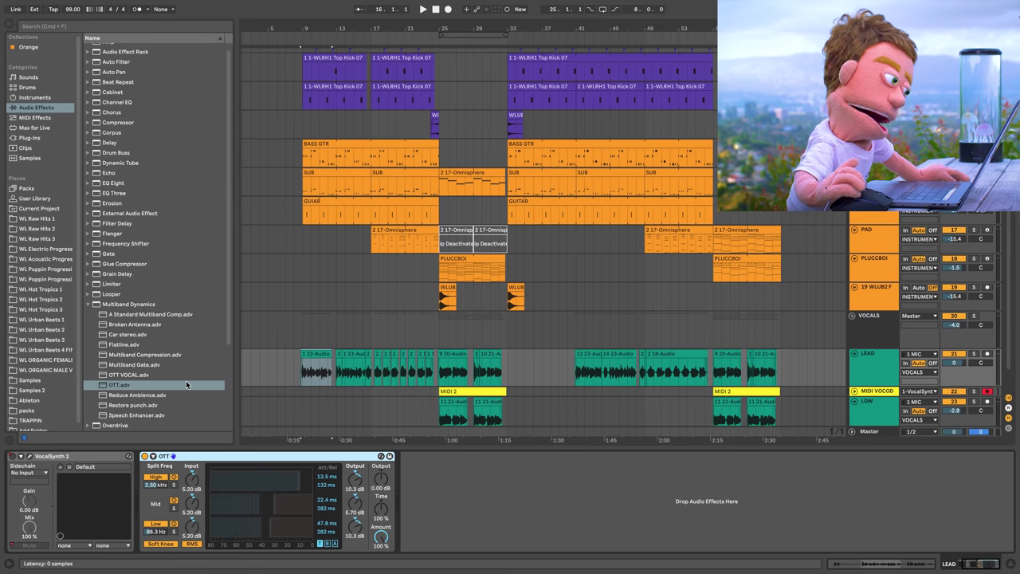
Load the OTT preset onto the LEAD vocal track and lower its overall output to -3 dB
double_click(186, 385)
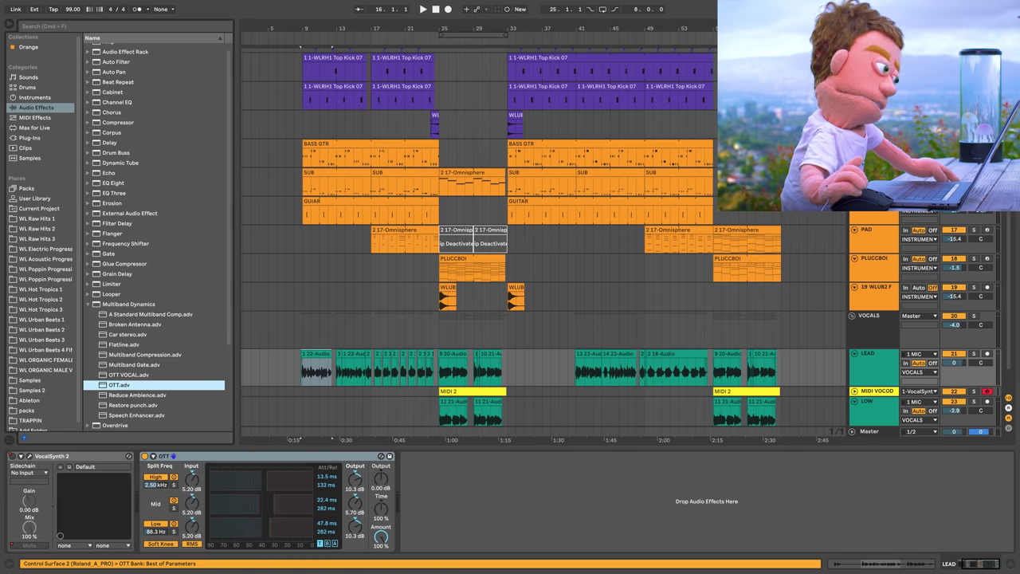
left_click_drag(381, 478, 382, 482)
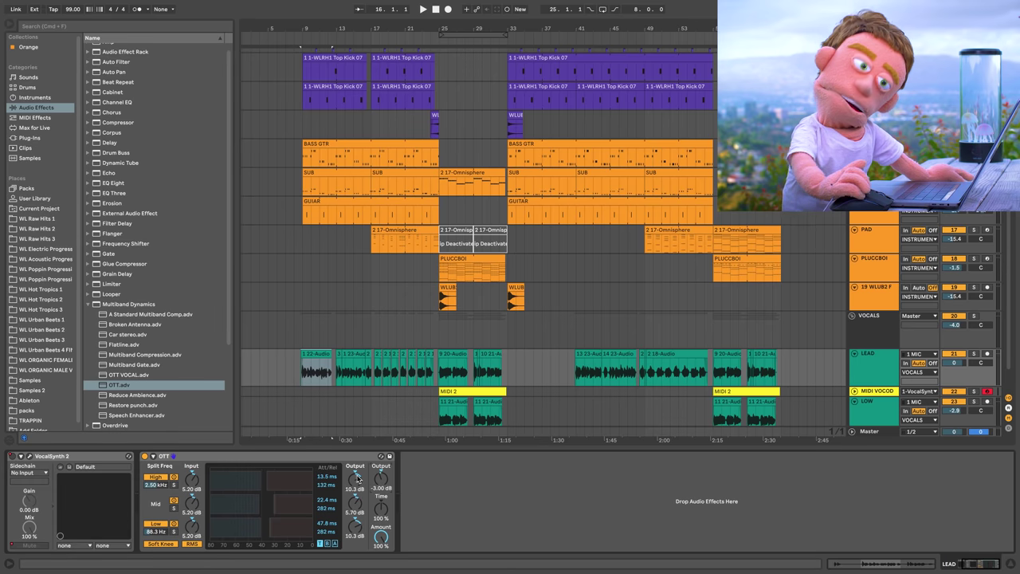
Set the output gain of OTT's high, mid and low bands to 5 dB each
left_click(357, 481)
type("5")
key("Return")
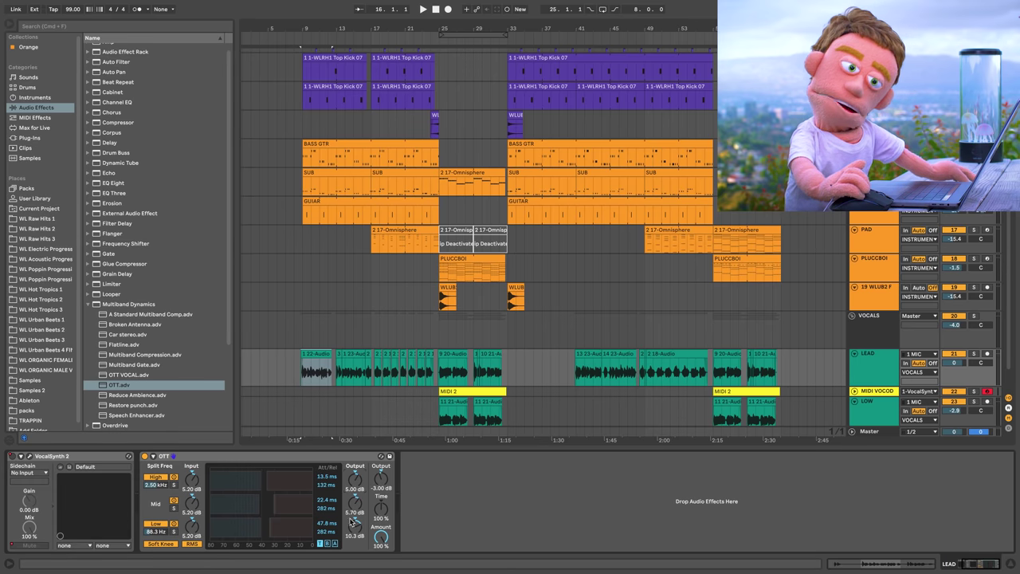
left_click(357, 507)
type("5")
key("Return")
left_click(354, 534)
type("5")
key("Return")
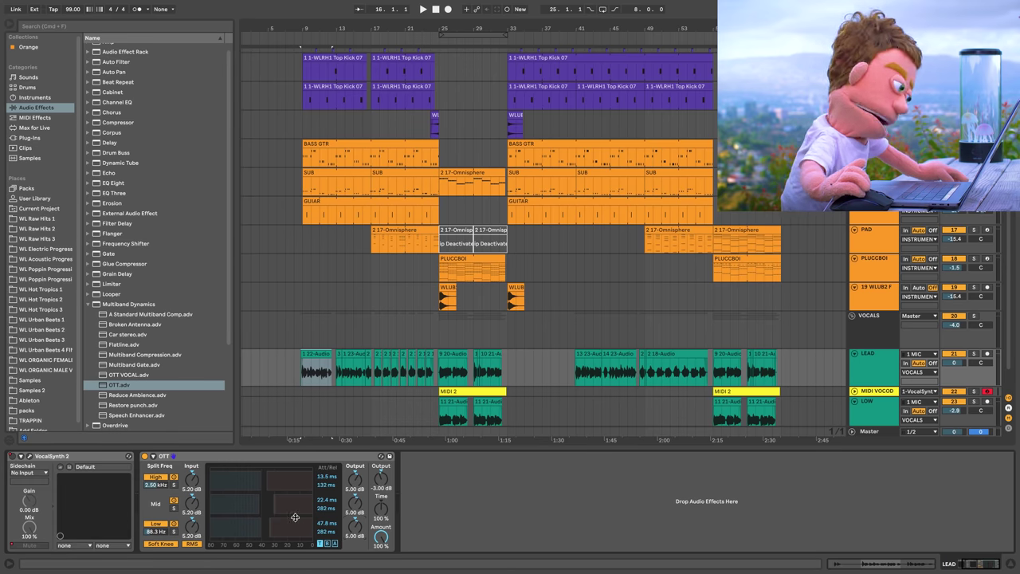
Set the input gain of OTT's low, mid and high bands to 5 dB each
left_click(189, 534)
type("5")
key("Return")
left_click(193, 501)
type("5")
key("Return")
left_click(192, 479)
type("5")
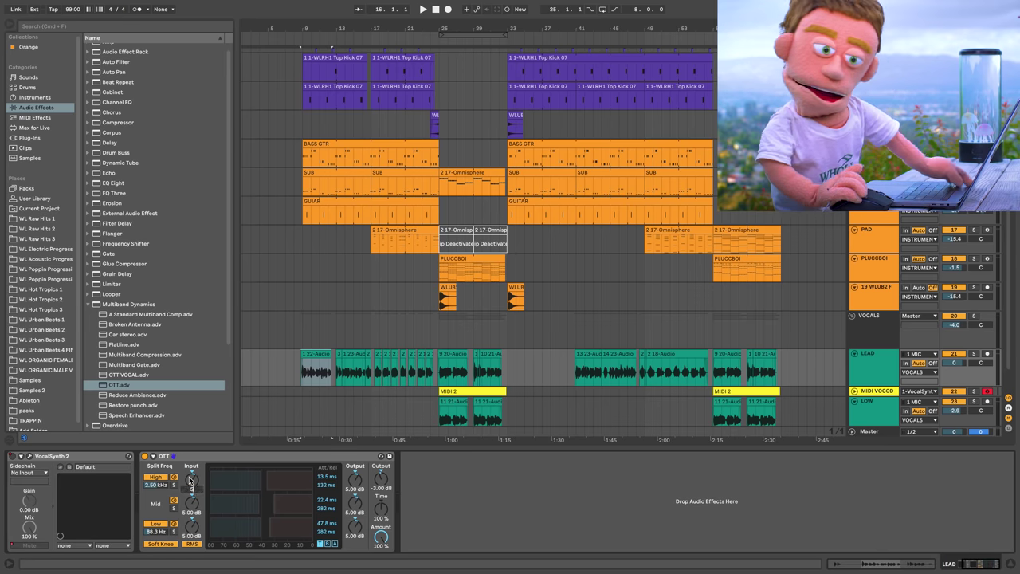
key("Return")
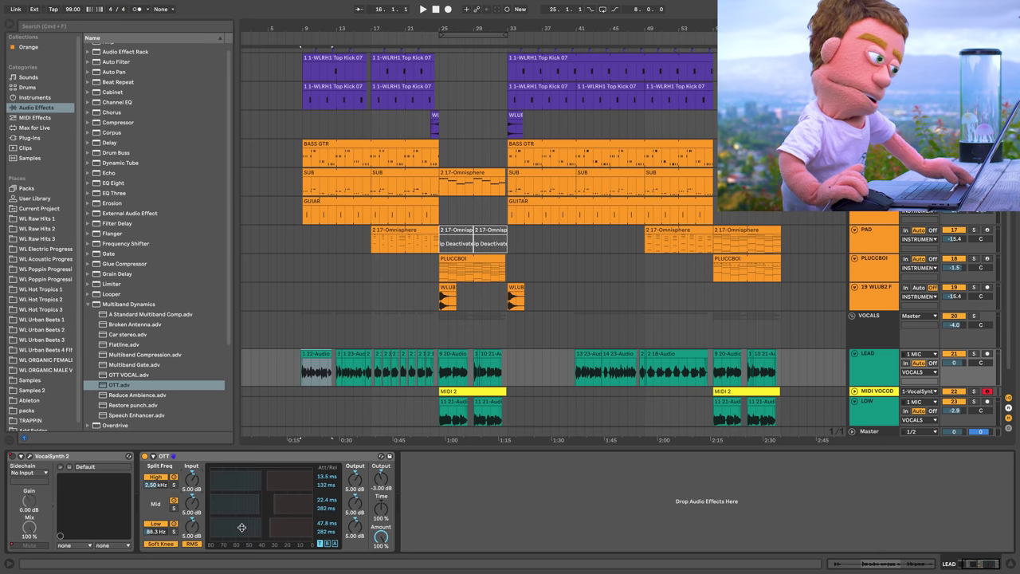
Set OTT's amount to 50 %, its low split frequency to 200 Hz and its high split to 4 kHz
left_click(382, 540)
type("50")
key("Return")
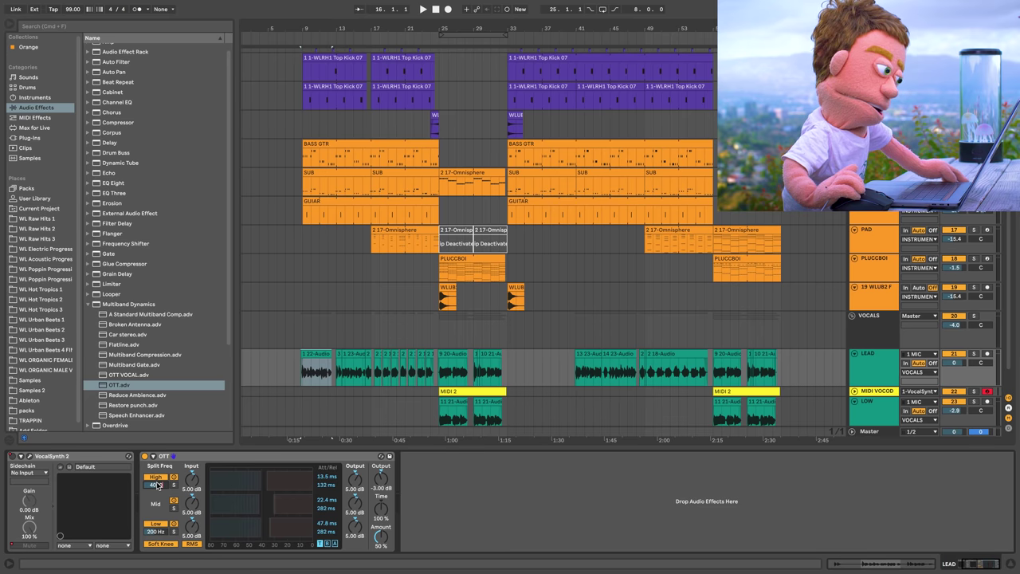
Group OTT into an Audio Effect Rack and duplicate its chain three times for four parallel chains
left_click(278, 461)
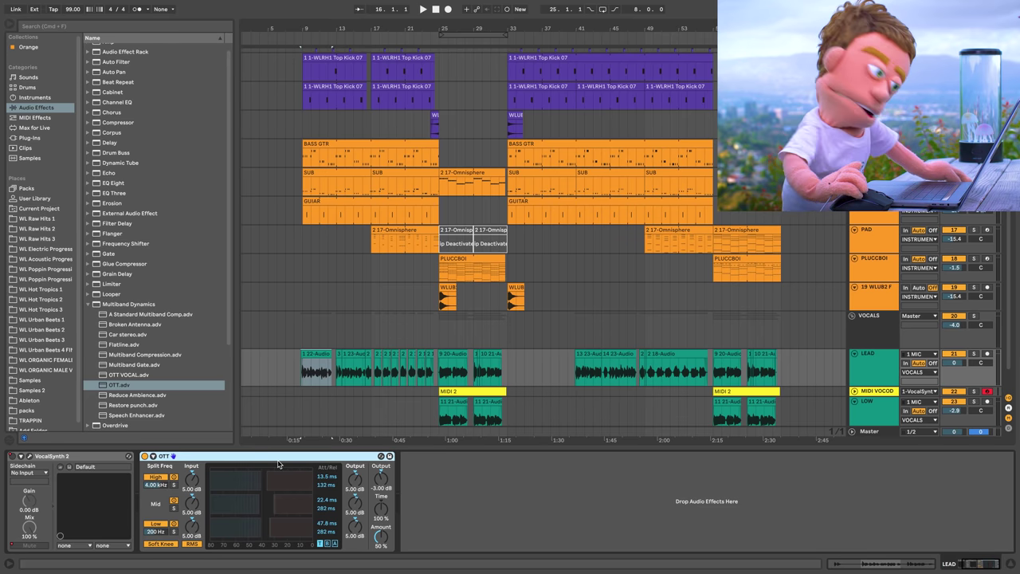
key("super+g")
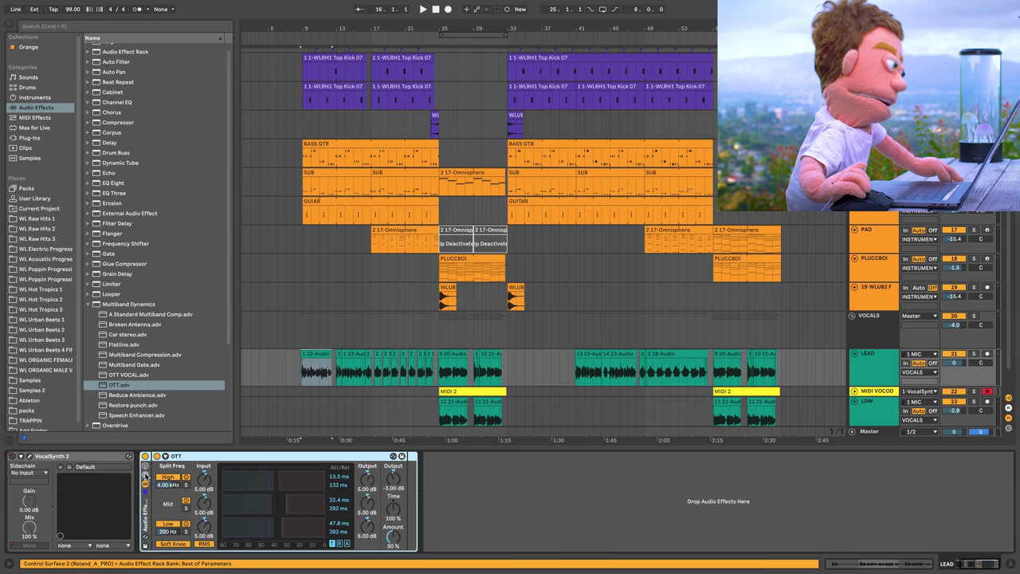
left_click(145, 475)
left_click(189, 483)
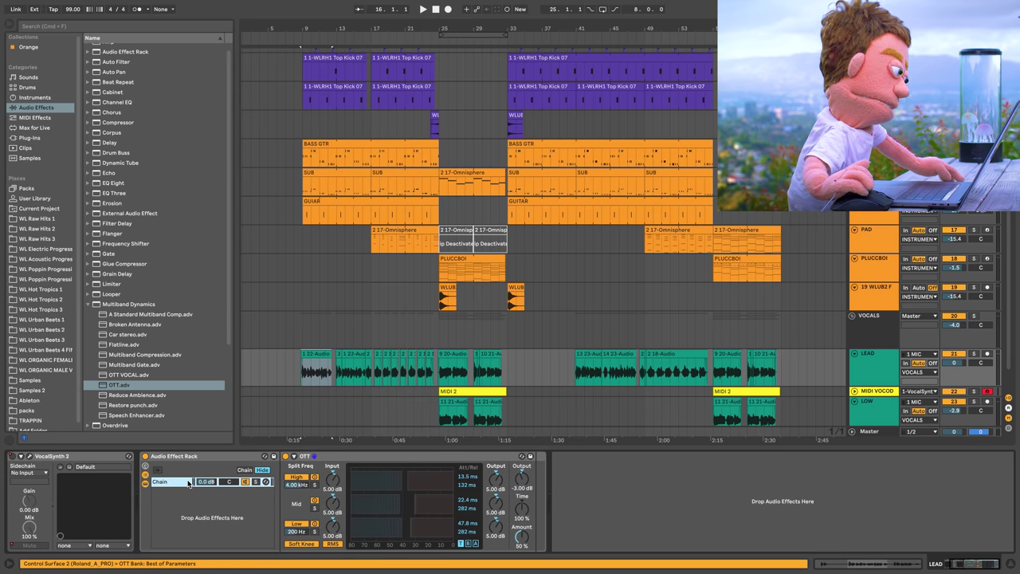
key("super+d")
key("super+d")
key("super+d")
Recolour the rack's chains in distinct blue and green shades, with dark blue for the lowest one
right_click(181, 514)
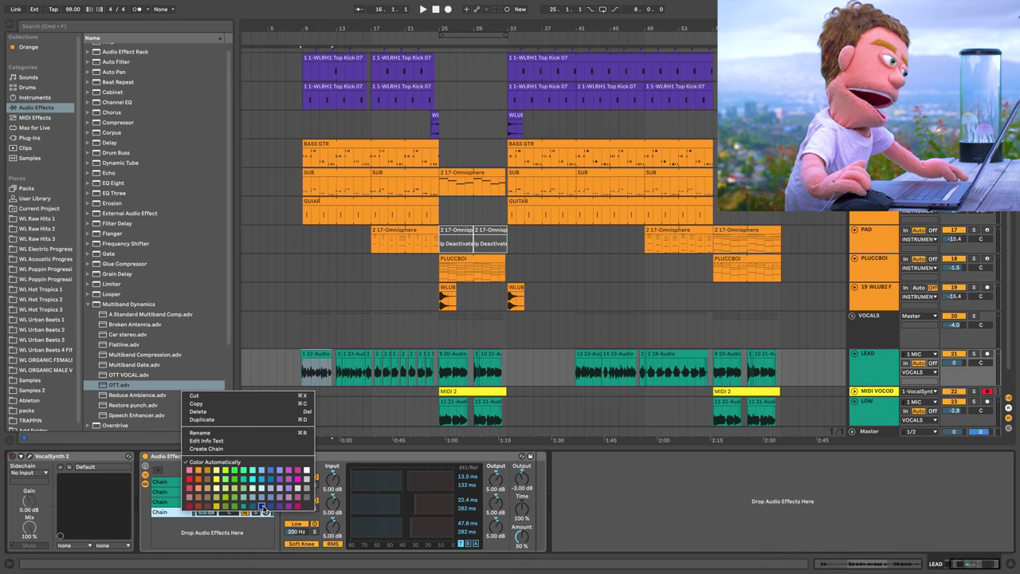
left_click(262, 508)
right_click(184, 502)
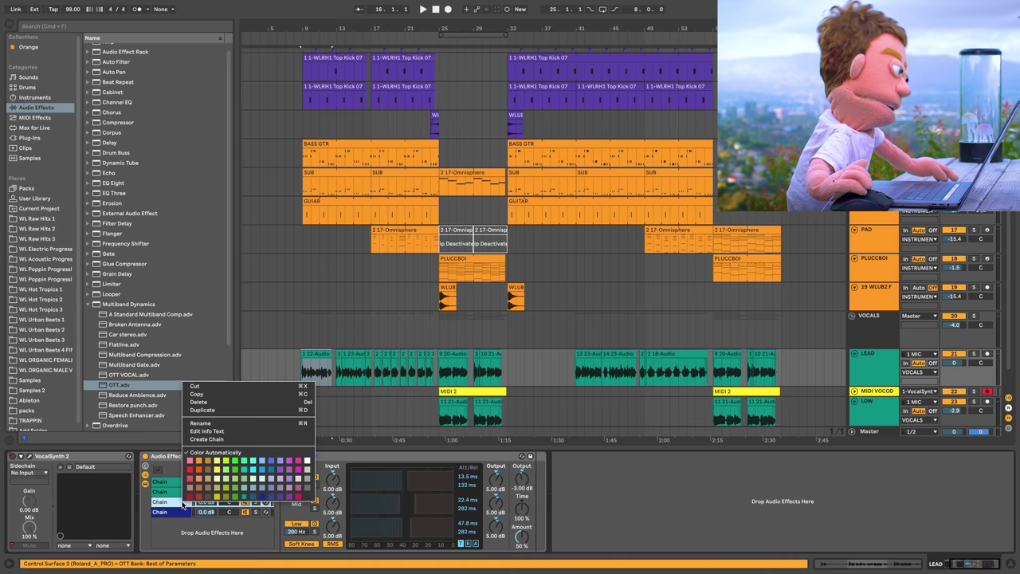
left_click(251, 495)
right_click(168, 492)
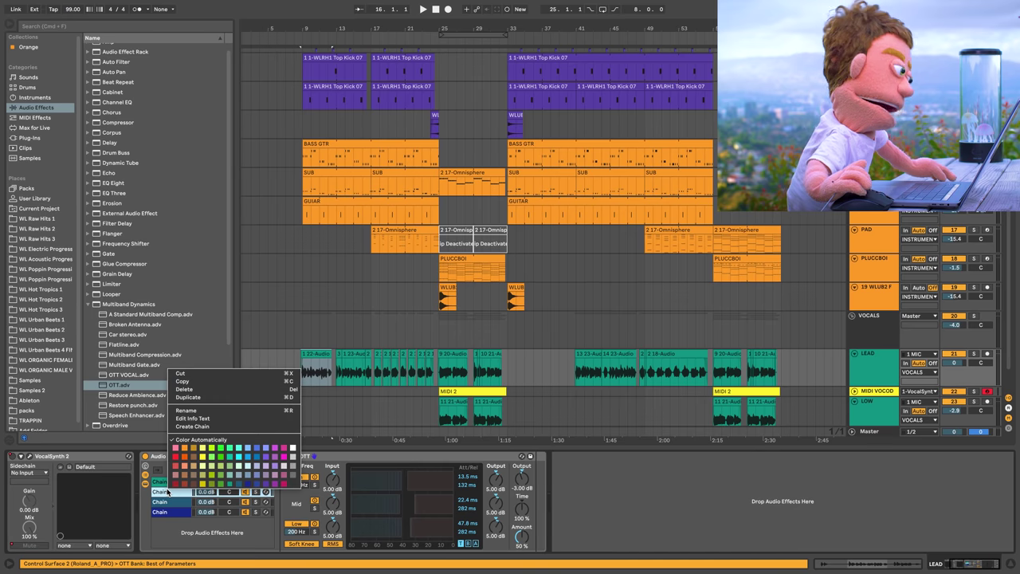
left_click(239, 484)
Rename the four chains from the lowest up as SUB, LO MIDS, HI MIDS and HIGHS
left_click(162, 512)
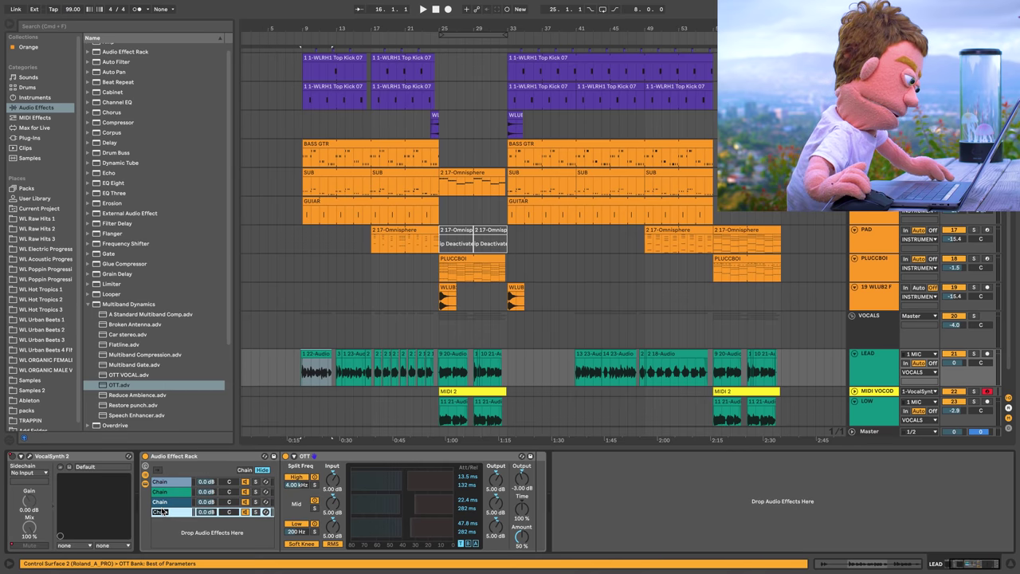
type("SUB")
left_click(181, 501)
key("super+r")
type("LO MIDS")
left_click(175, 493)
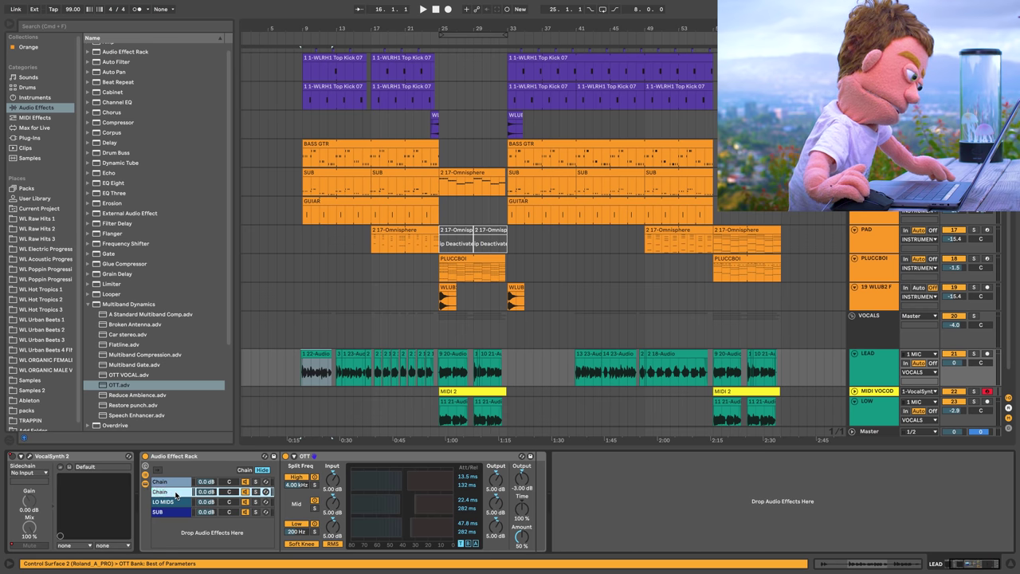
key("super+r")
type("HI")
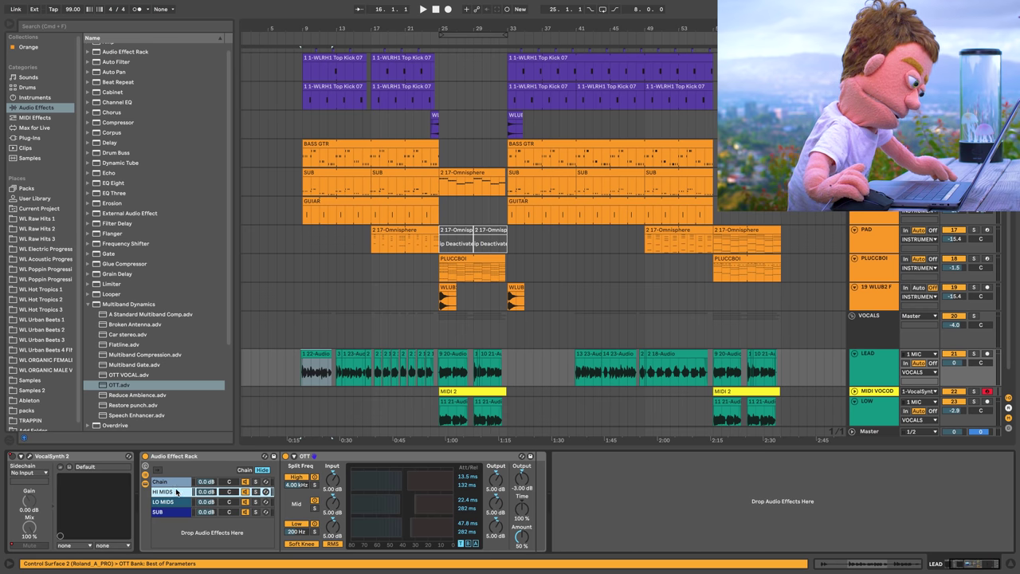
type(" MIDS")
left_click(174, 483)
type("HIGHS")
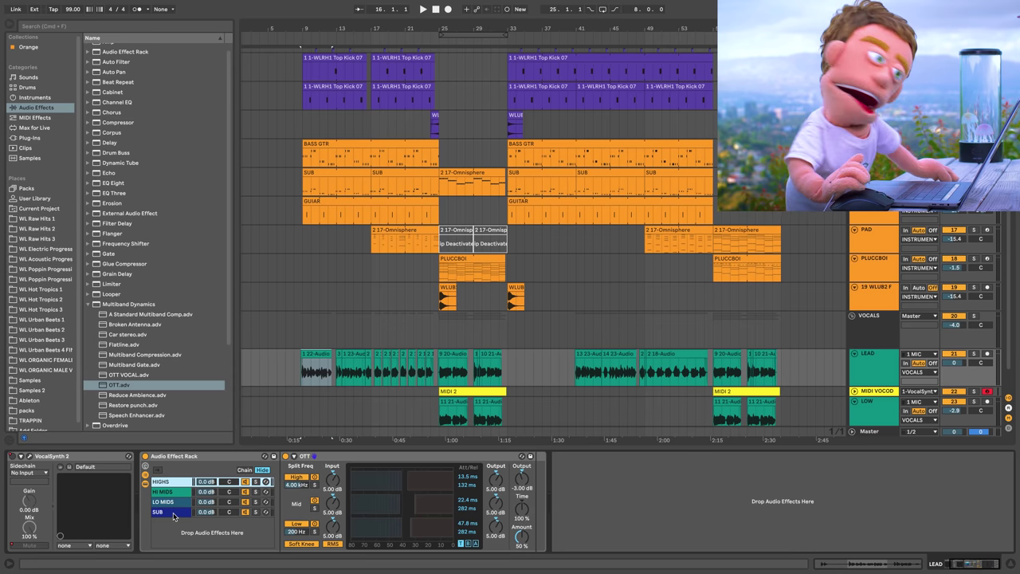
In the SUB chain's OTT, deactivate the high and mid bands' processing and solo the low band
left_click(174, 516)
left_click(315, 479)
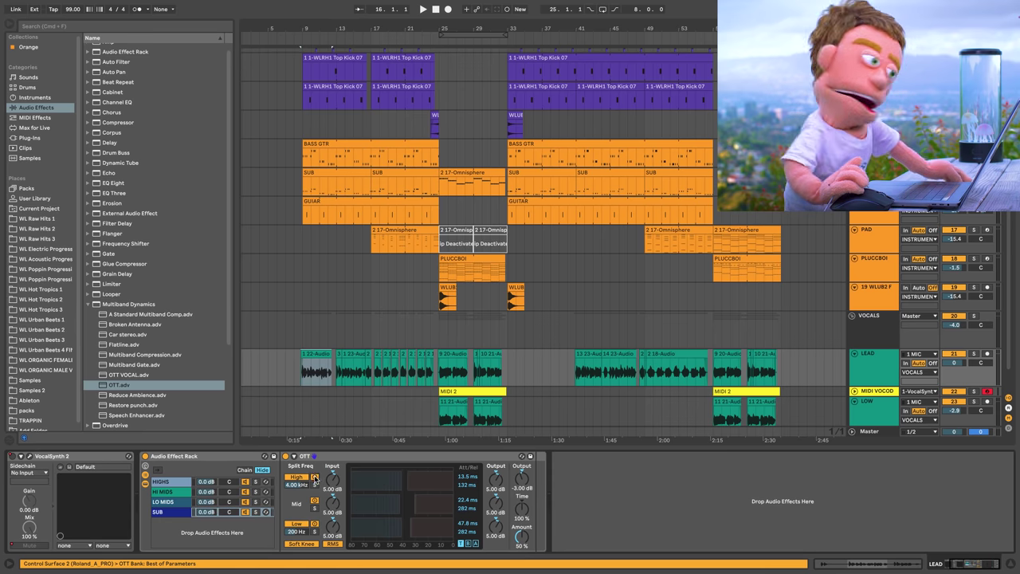
left_click(315, 500)
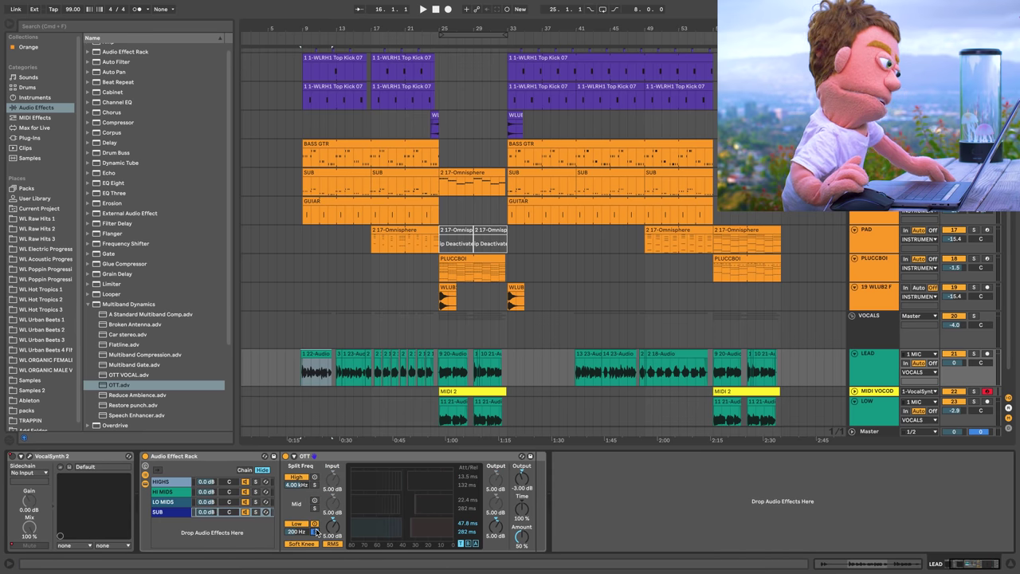
left_click(315, 532)
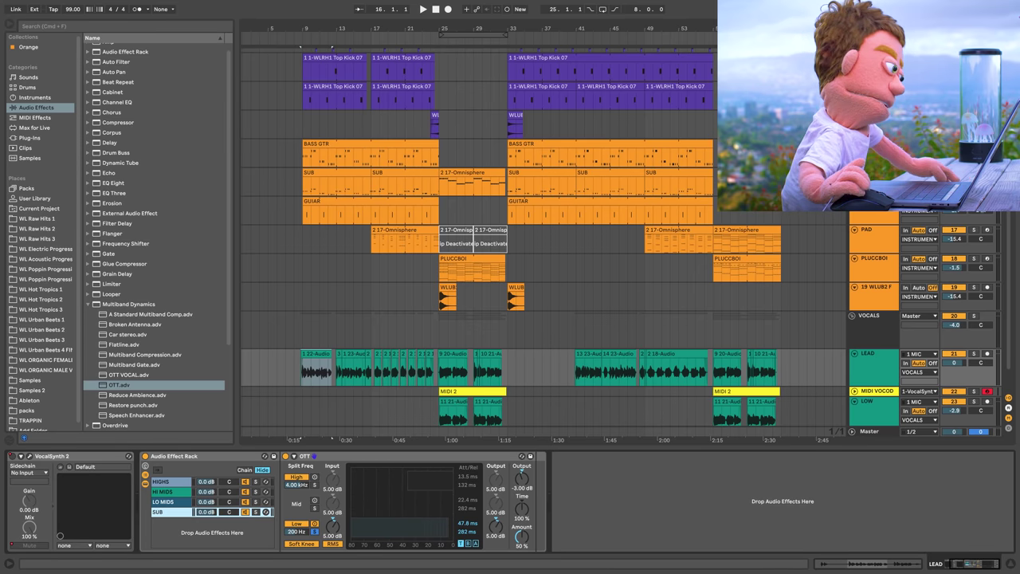
Restrict OTT to the mid band in the LO MIDS and HI MIDS chains, deactivating high and low processing and raising the mid's lower threshold
left_click(165, 503)
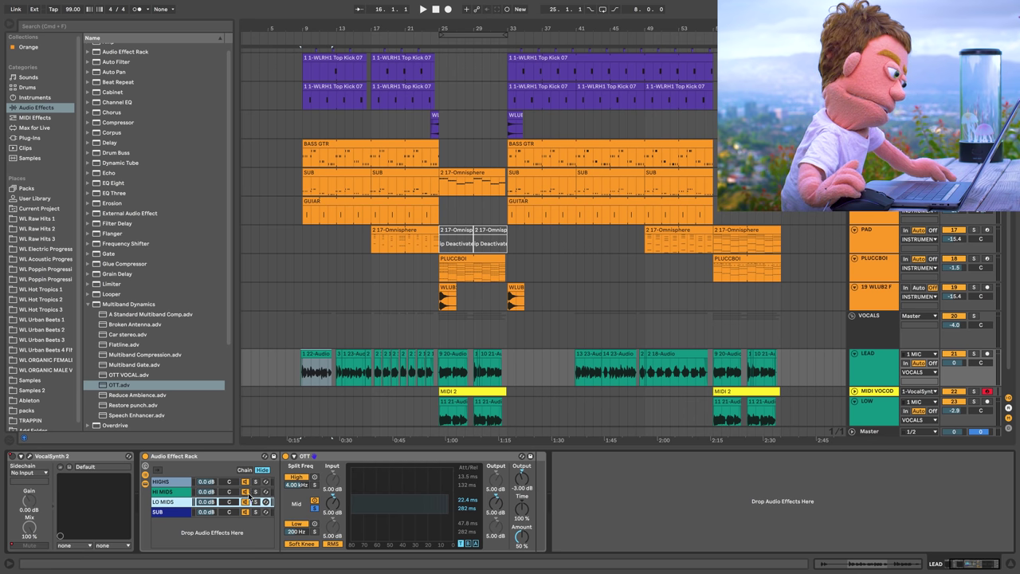
left_click(175, 492)
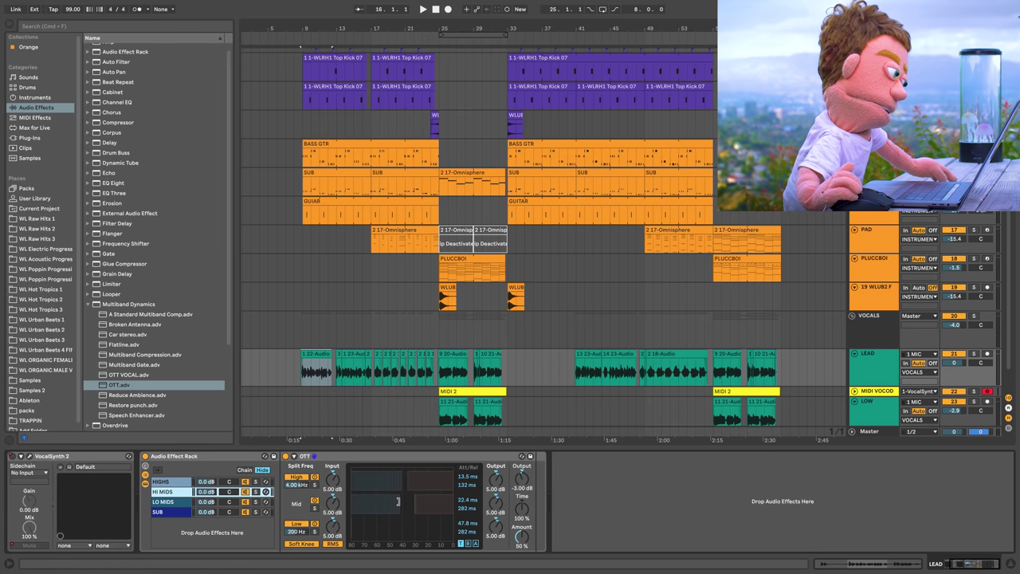
left_click_drag(398, 501, 446, 501)
left_click(314, 476)
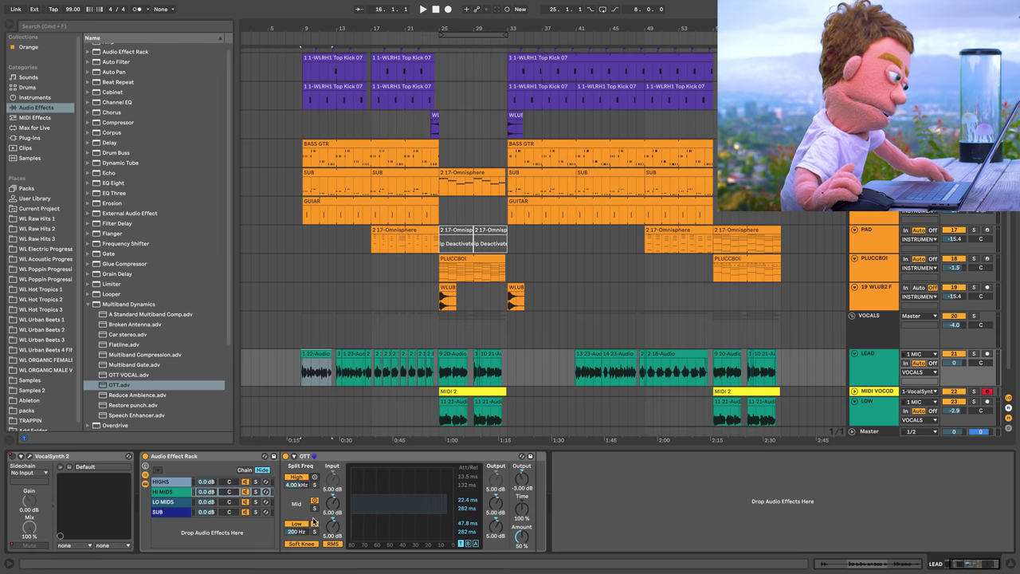
left_click(314, 523)
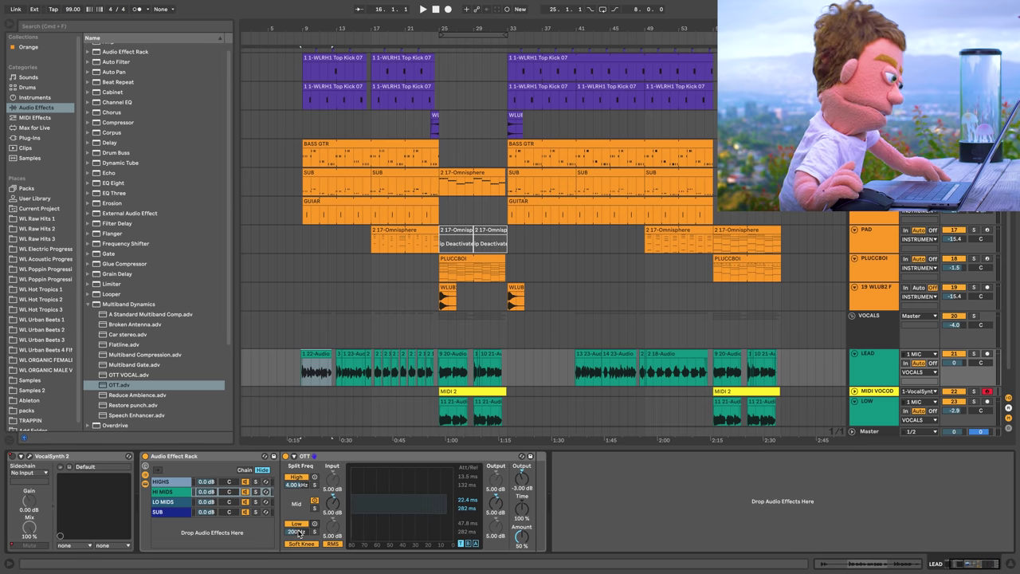
Adjust the high split frequency in LO MIDS, and set the HI MIDS splits to 900 Hz low and 4 kHz high
left_click(178, 503)
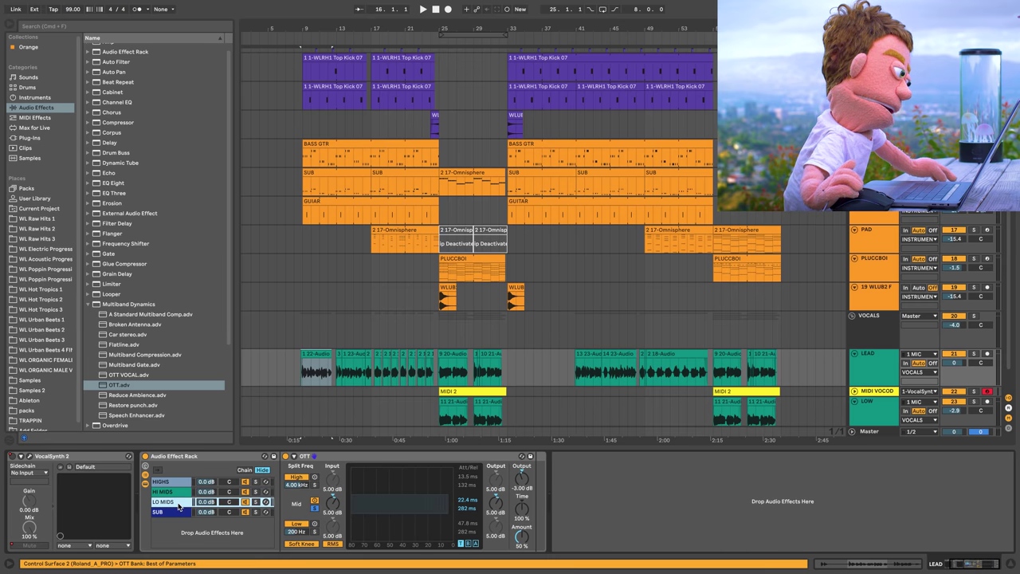
left_click(294, 485)
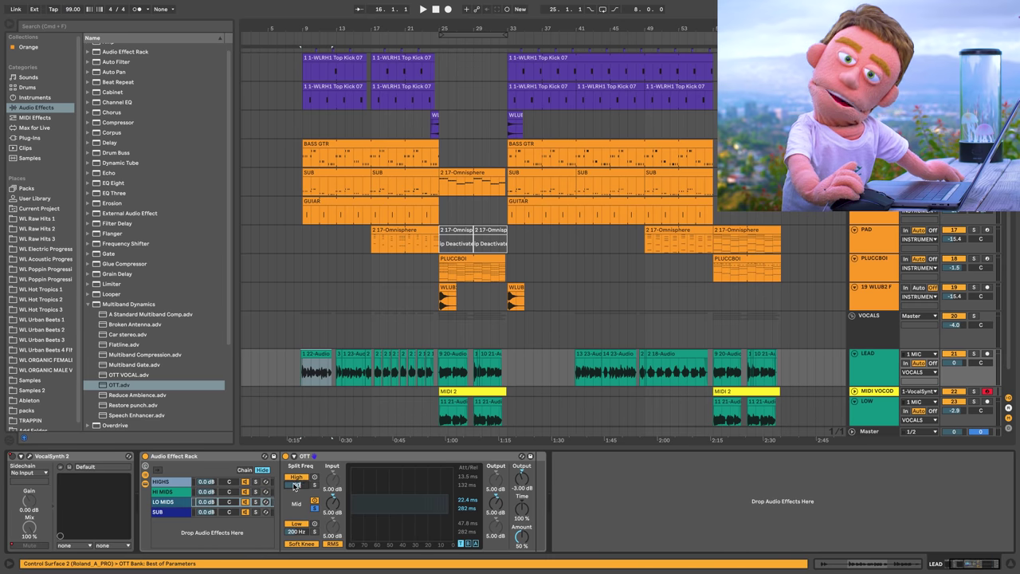
left_click(183, 493)
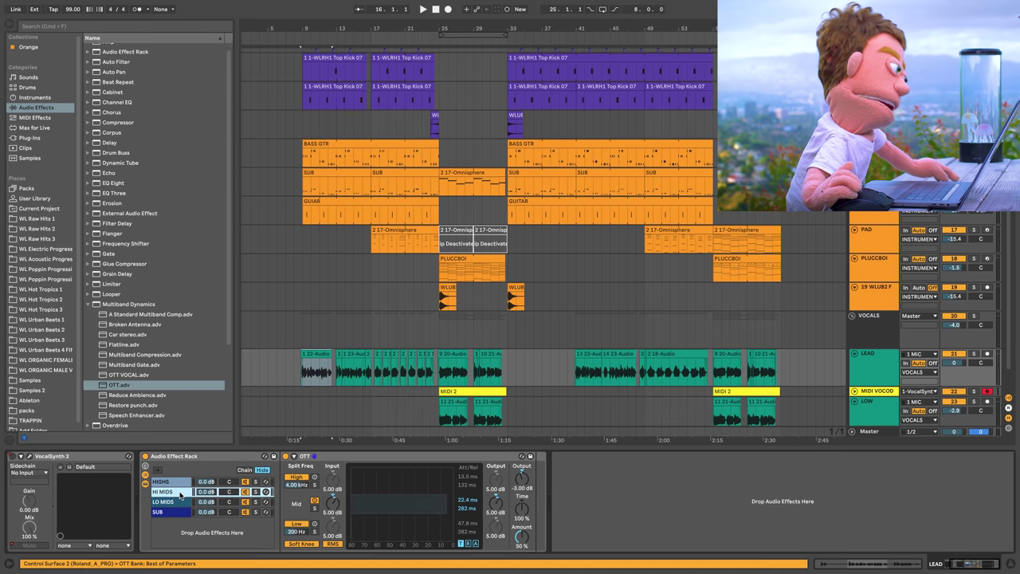
left_click(292, 531)
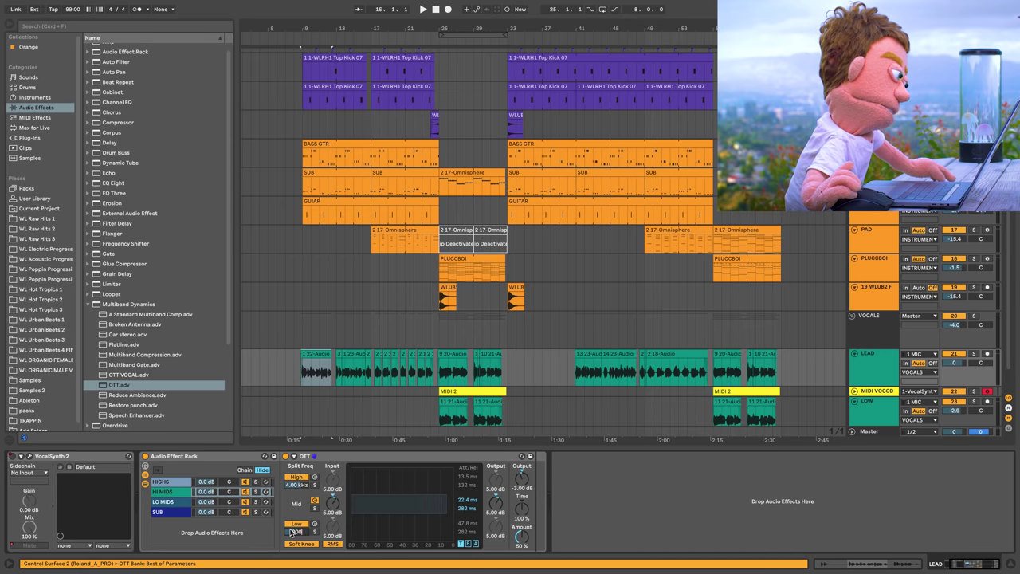
left_click_drag(292, 531, 297, 490)
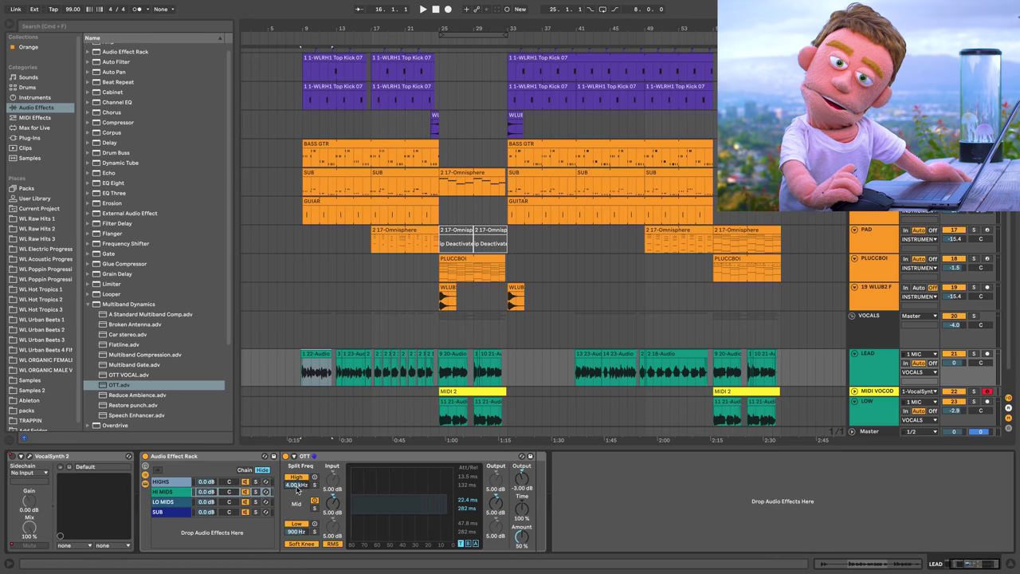
type("4000")
key("Return")
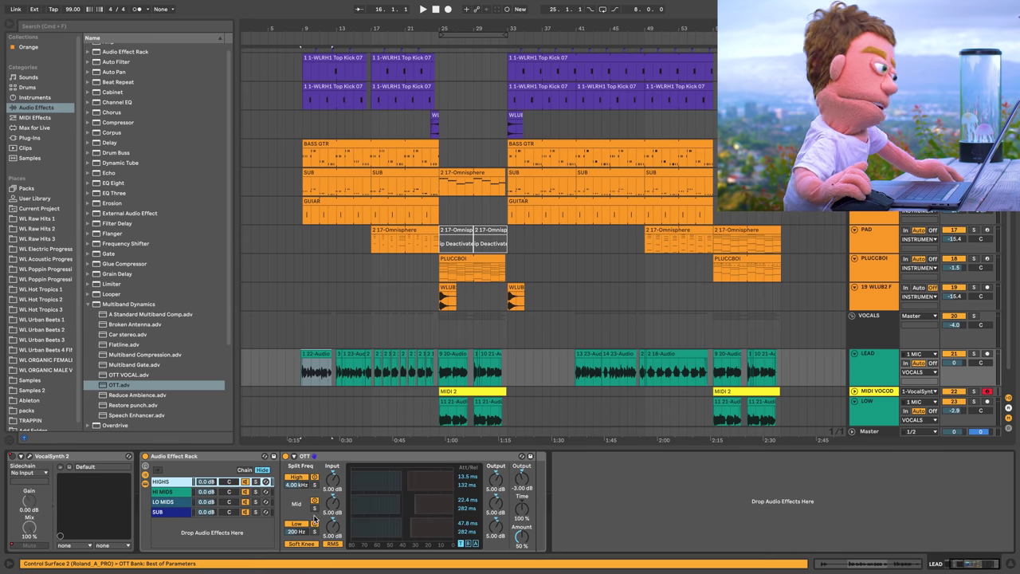
In the HIGHS chain's OTT, deactivate the low and mid bands' processing and switch off the low split
left_click(314, 523)
left_click(314, 500)
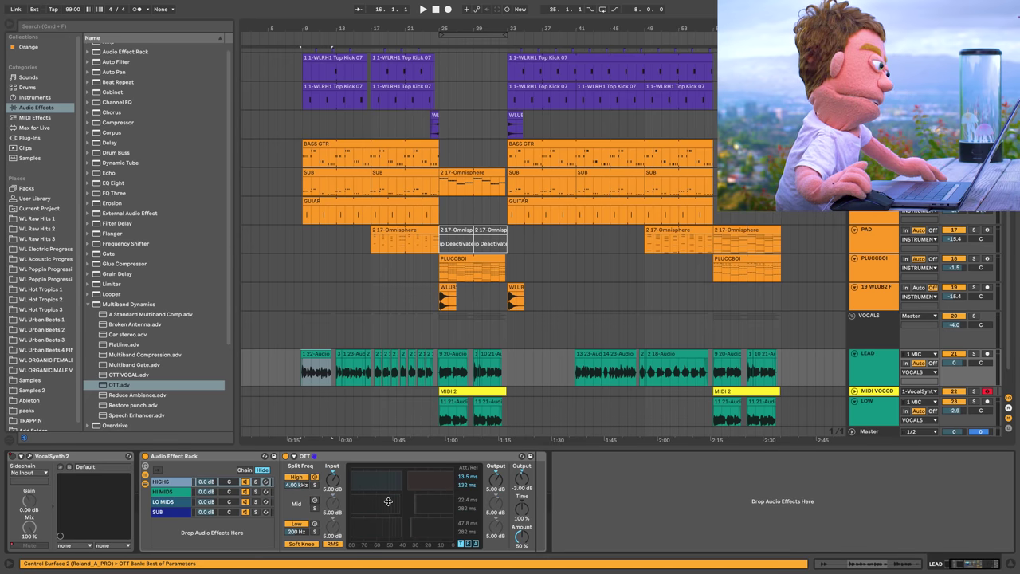
left_click(296, 523)
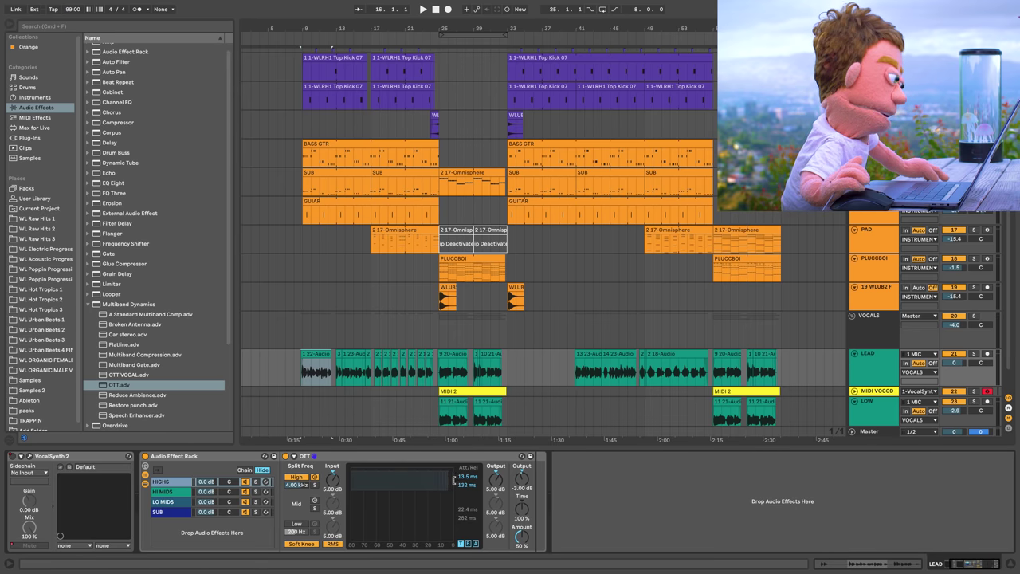
Show the rack's macro controls and go through the OTT band settings of all four chains
left_click(145, 467)
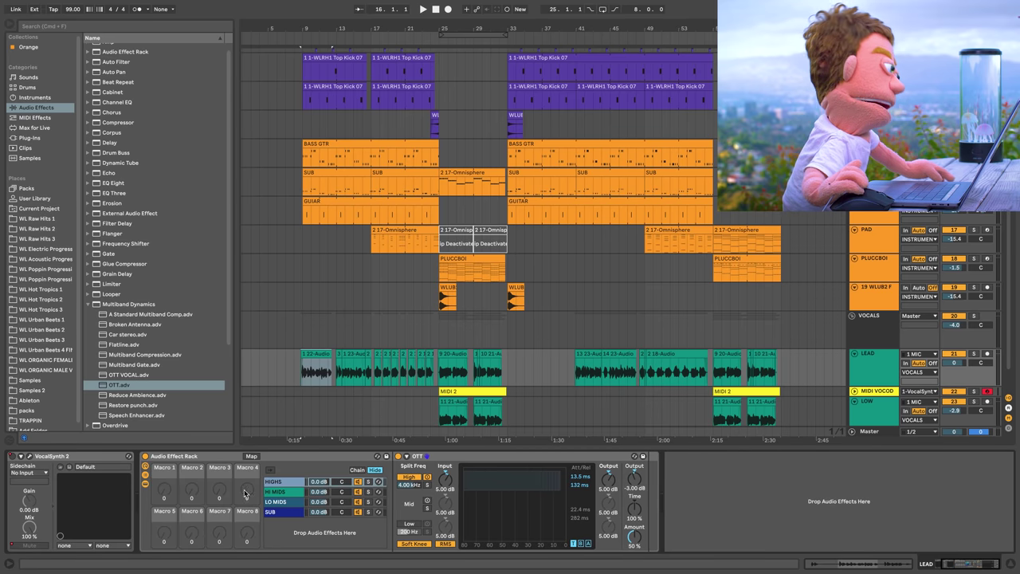
left_click(290, 512)
left_click(290, 503)
left_click(290, 494)
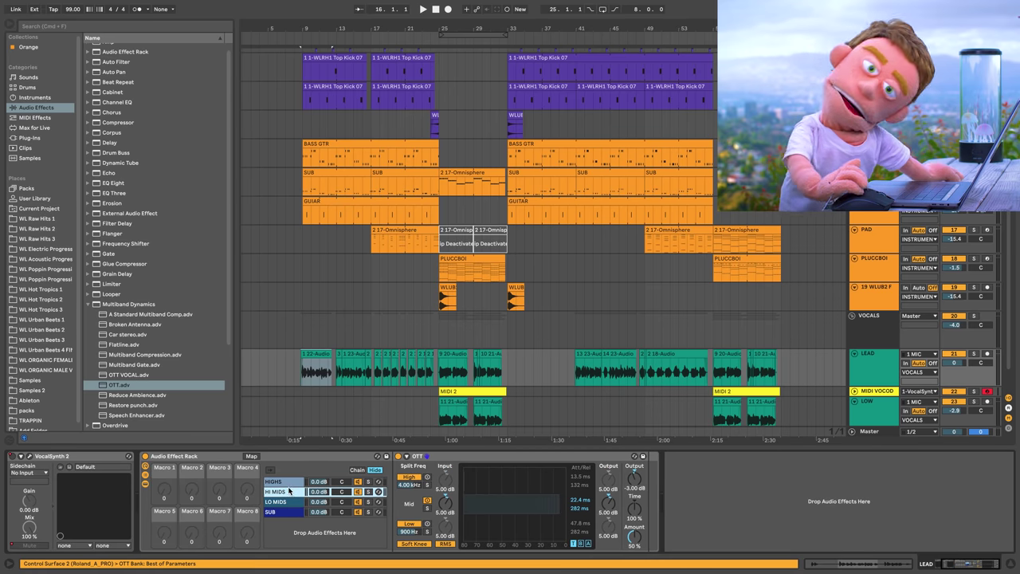
left_click(291, 483)
left_click(287, 511)
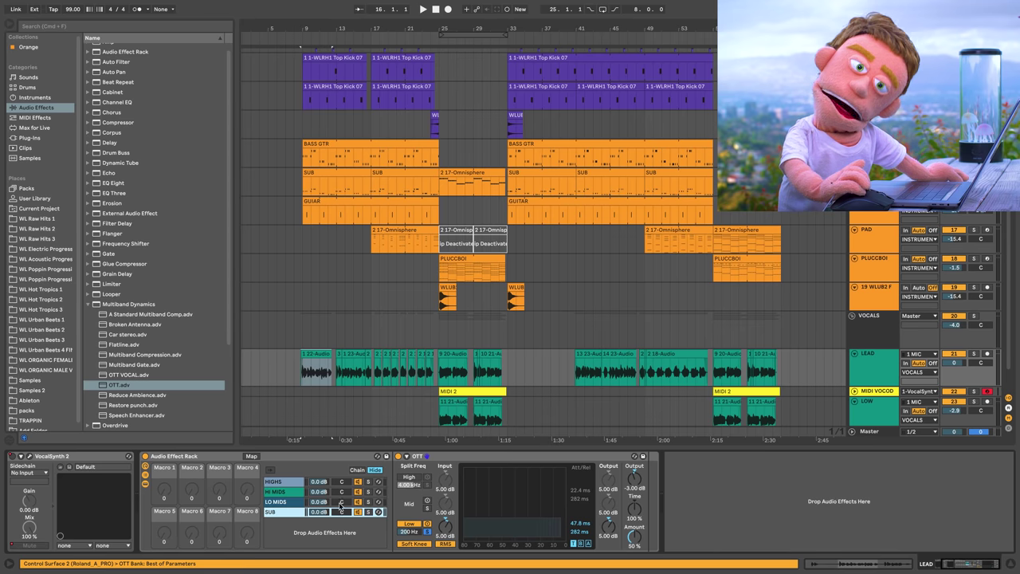
Colour the eight rack macros in pairs to match the chains: 1 and 5 dark blue, 2 and 6 blue-teal, 3 and 7 green, 4 and 8 light green
right_click(168, 517)
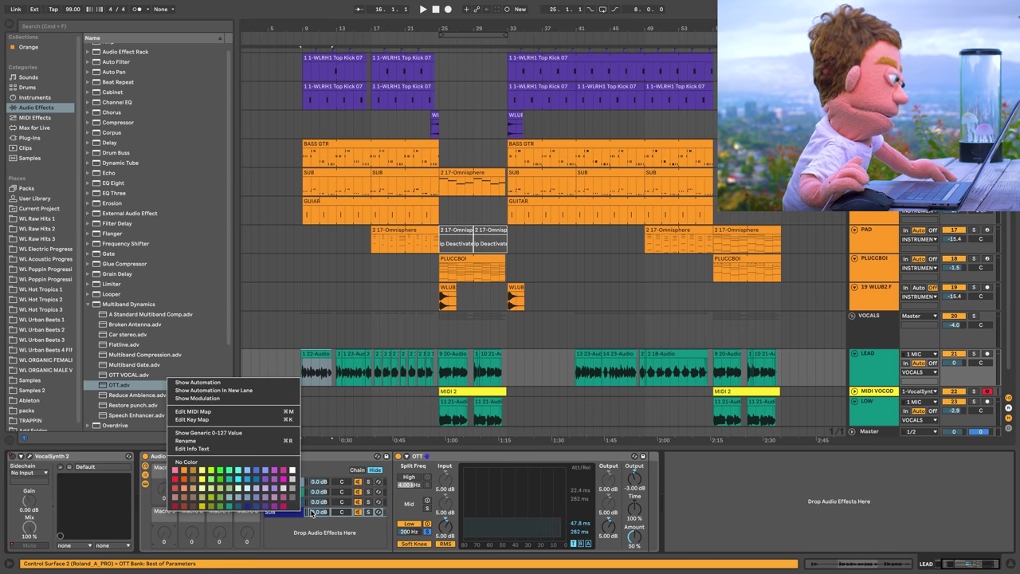
left_click(246, 506)
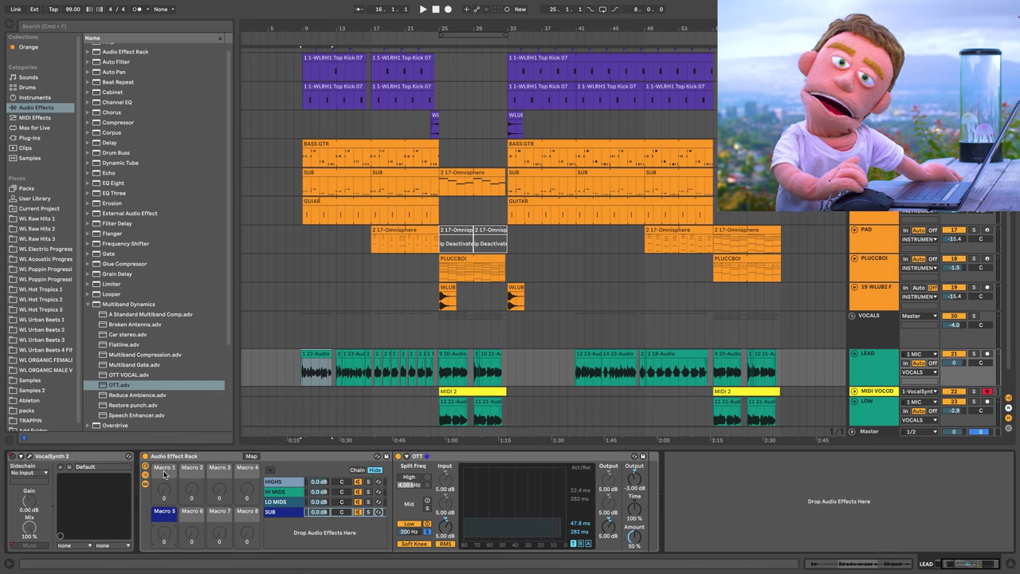
right_click(166, 474)
left_click(248, 465)
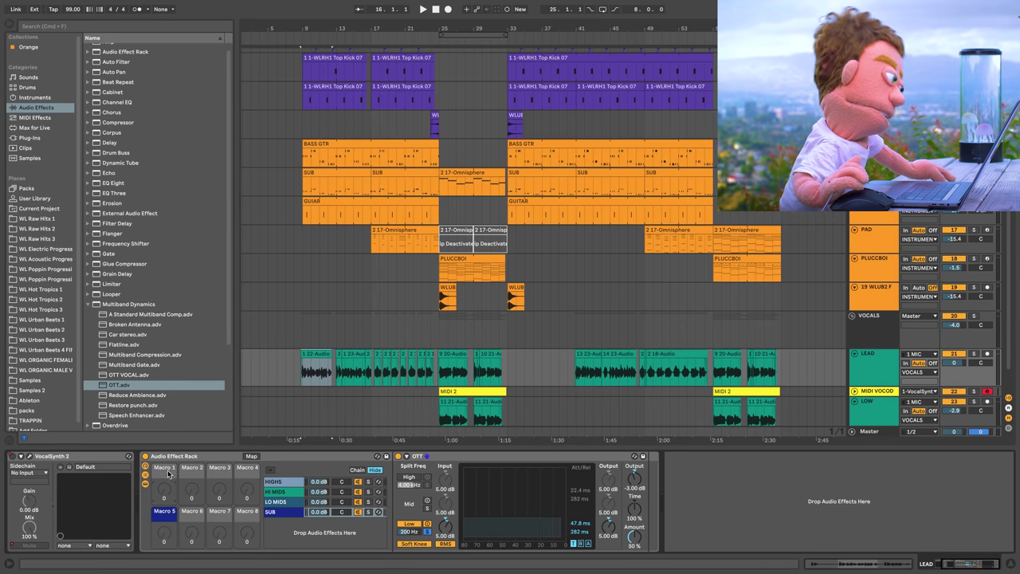
right_click(169, 470)
left_click(251, 462)
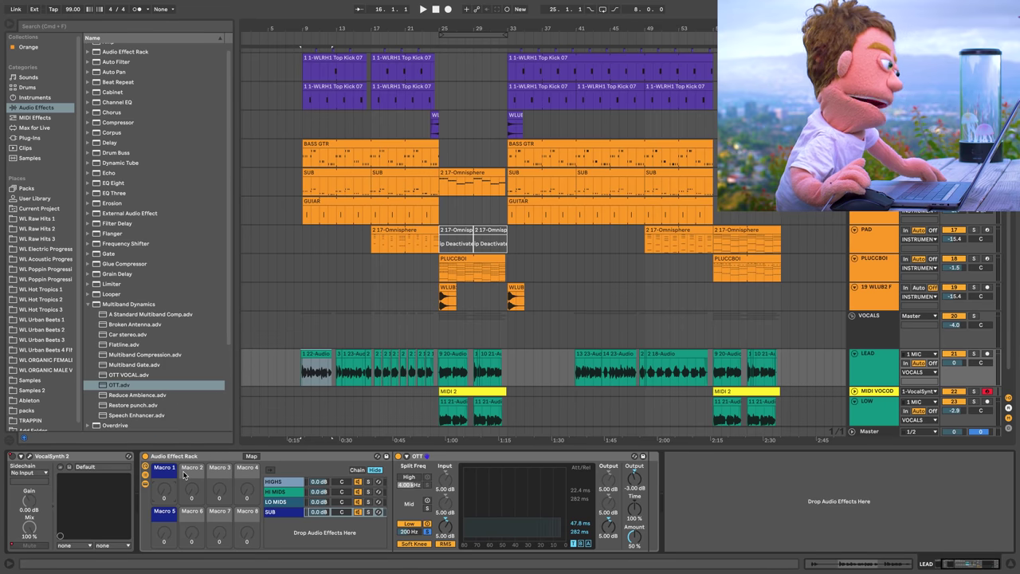
right_click(184, 475)
left_click(257, 467)
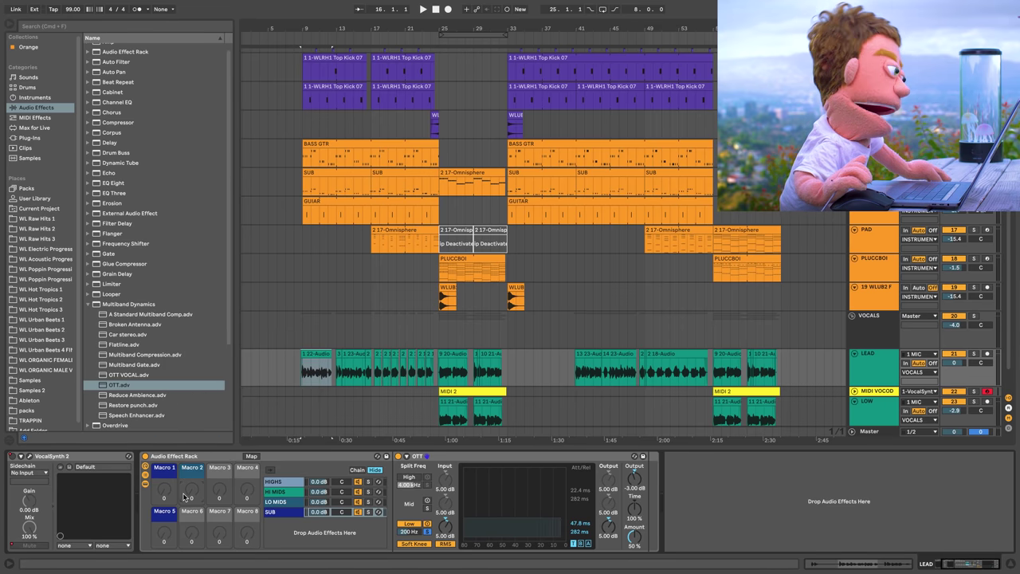
right_click(189, 516)
left_click(287, 502)
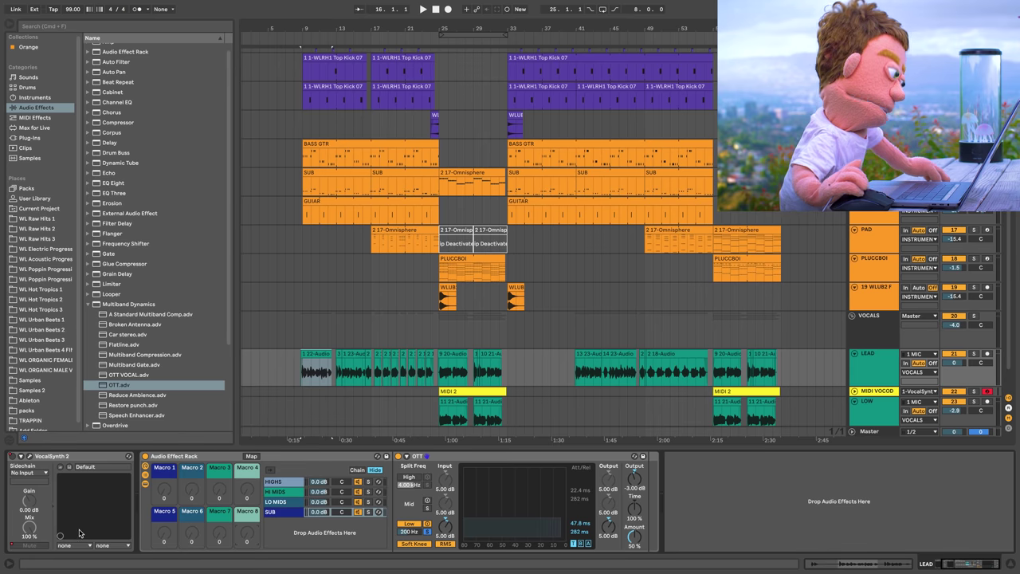
Rename Macro 5 as SUB AMOUNT and Macro 1 as SUB GAIN
key("ctrl+r")
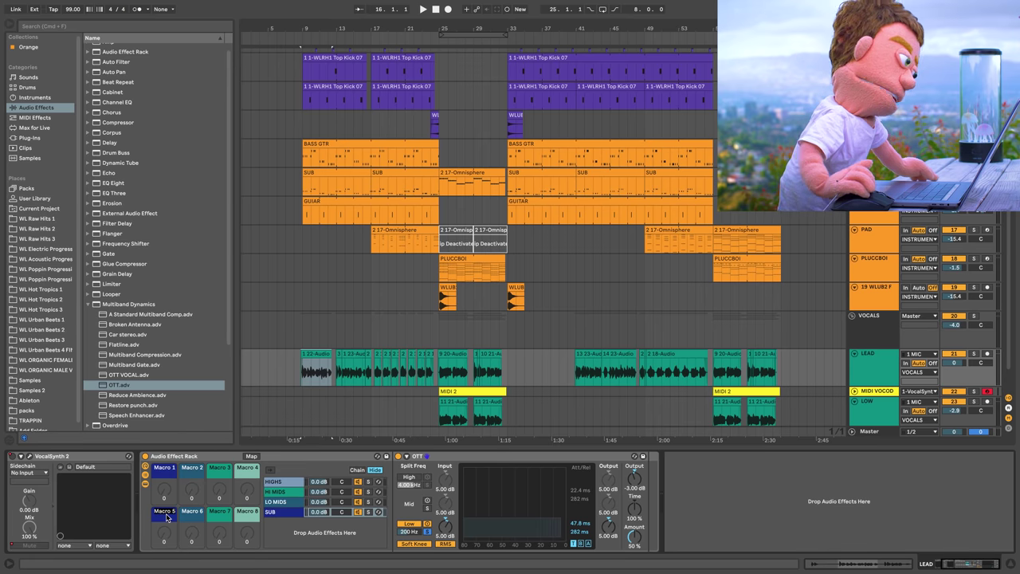
type("SUB AMOUNT")
key("Return")
left_click(169, 470)
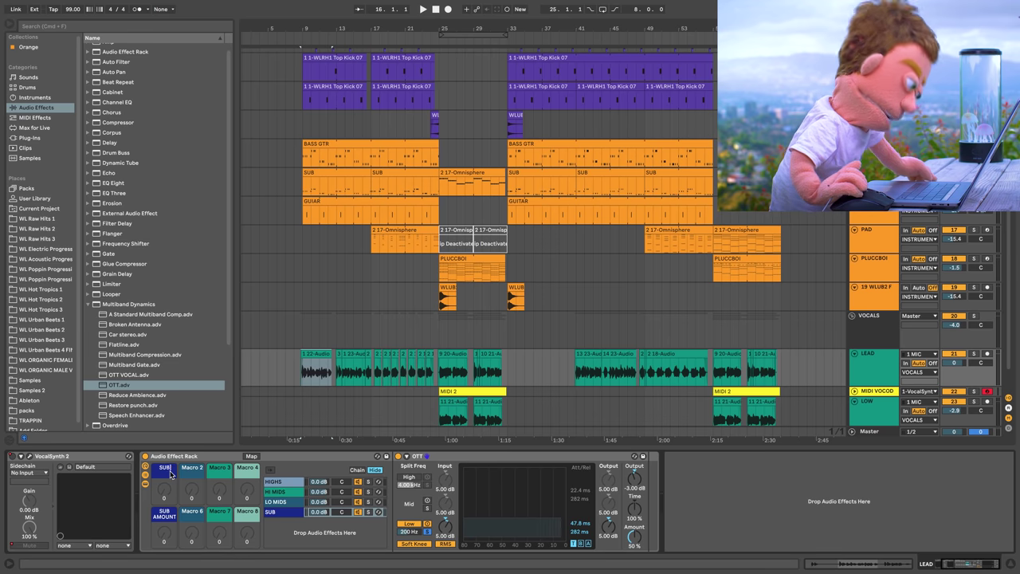
key("ctrl+r")
type("SUB GAIN")
key("Return")
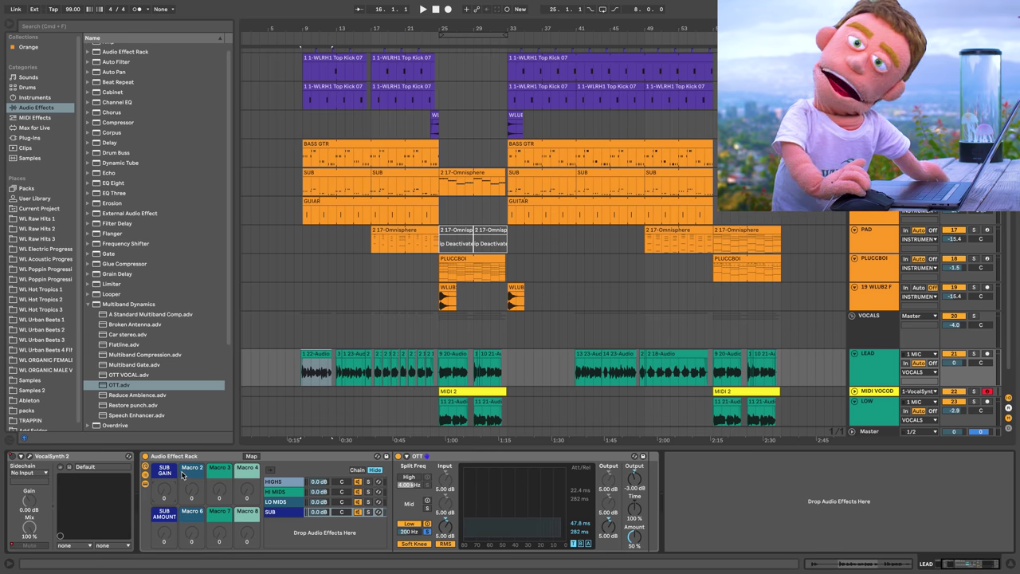
Rename Macros 2 to 4 as LO MIDS GAIN, HI MIDS GAIN and HIGHS GAIN, and Macros 6 to 8 with the matching AMOUNT names
left_click(185, 473)
key("super+r")
type("LO")
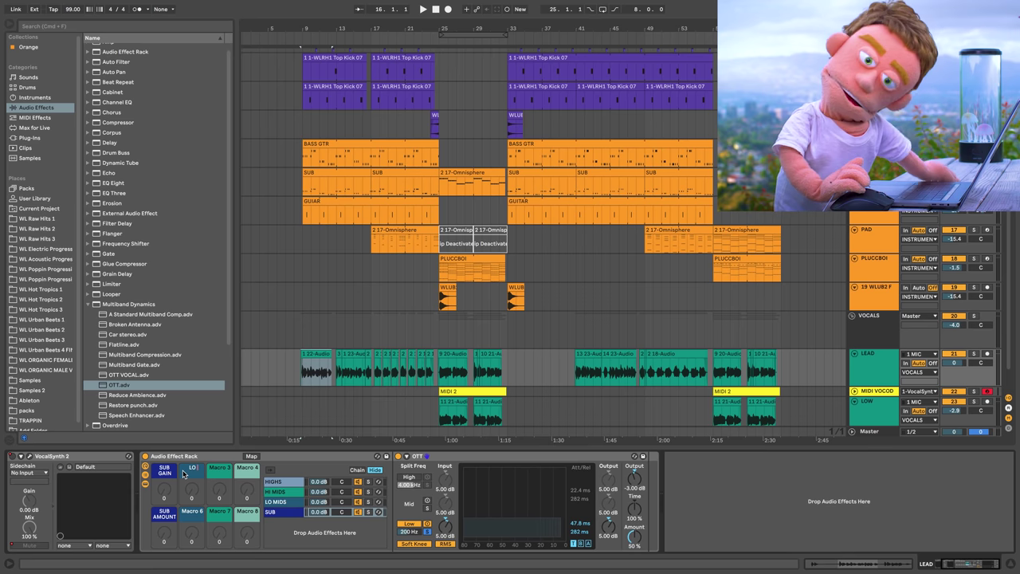
type(" MIDS GAIN")
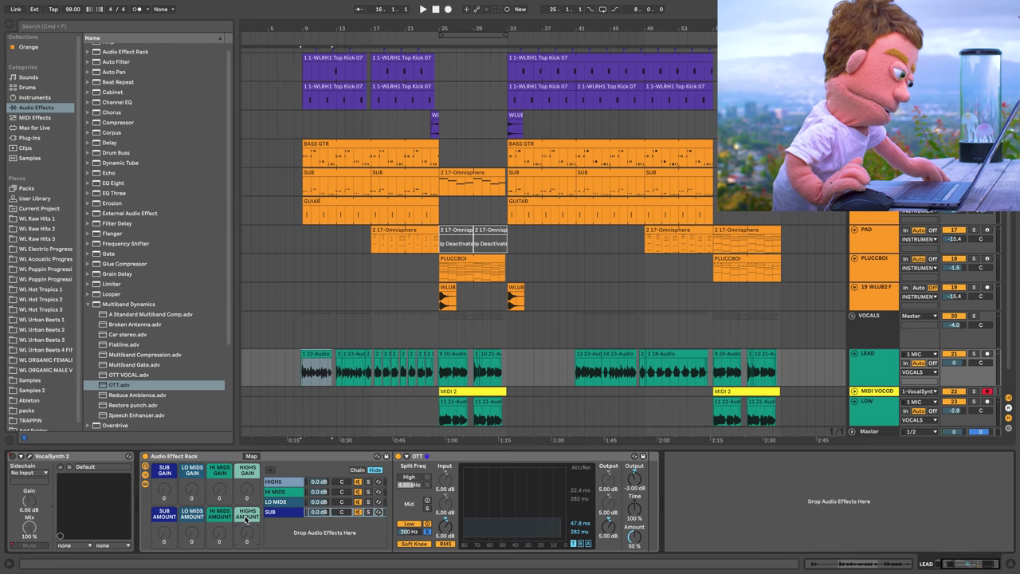
Map the OTT Amount of the SUB chain to SUB AMOUNT and that of the LO MIDS chain to LO MIDS AMOUNT
right_click(636, 537)
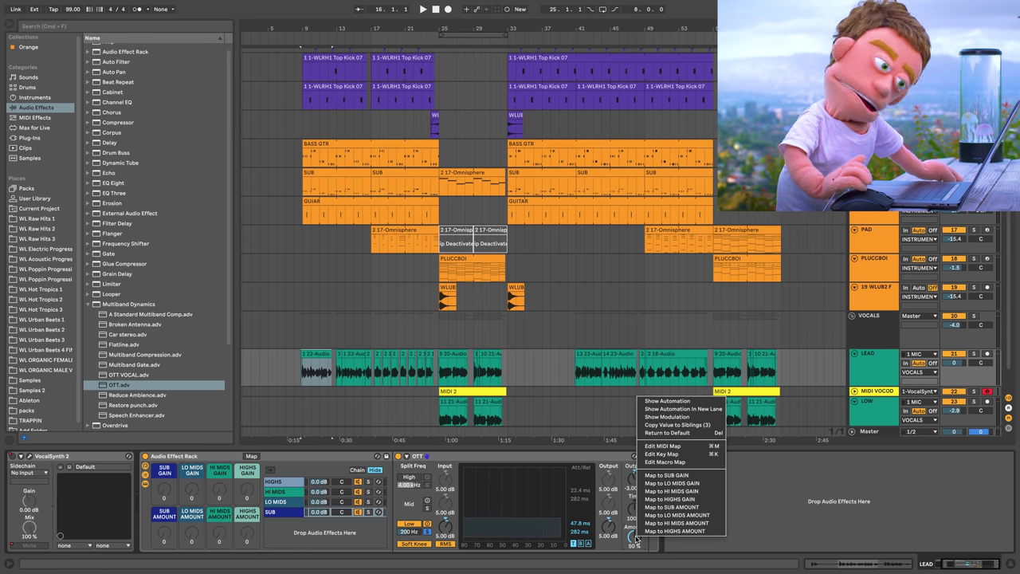
left_click(683, 507)
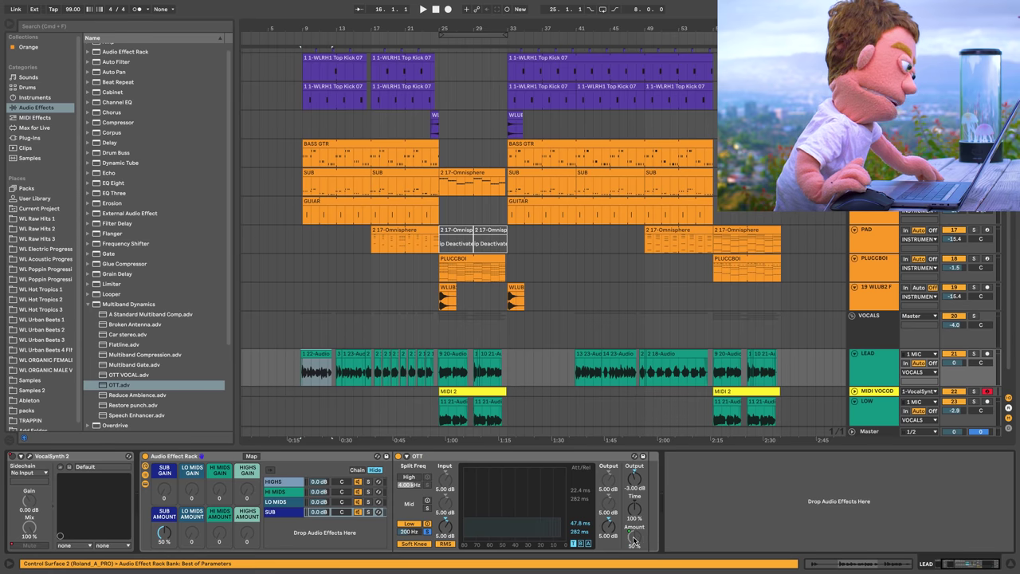
left_click(276, 502)
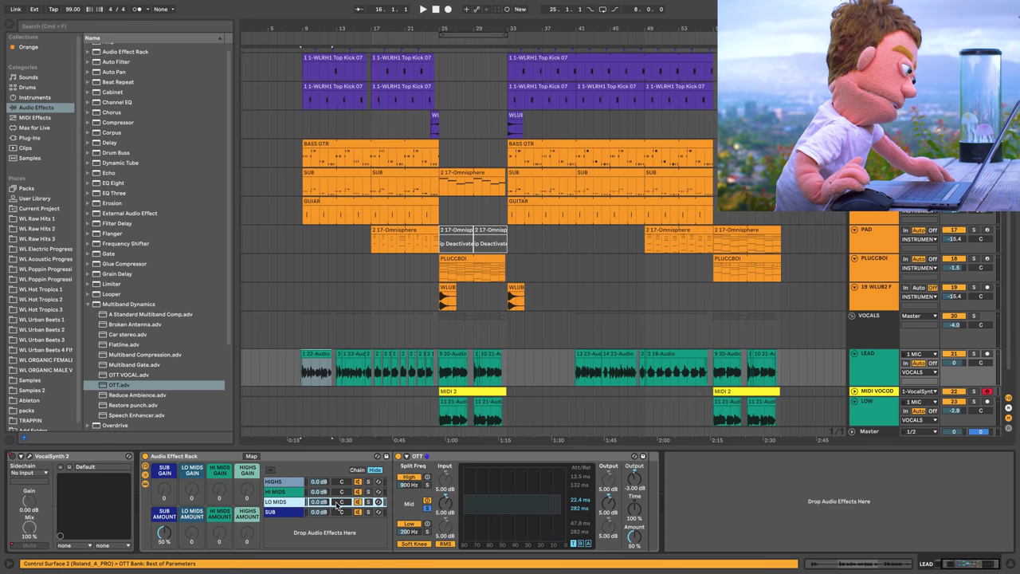
right_click(635, 531)
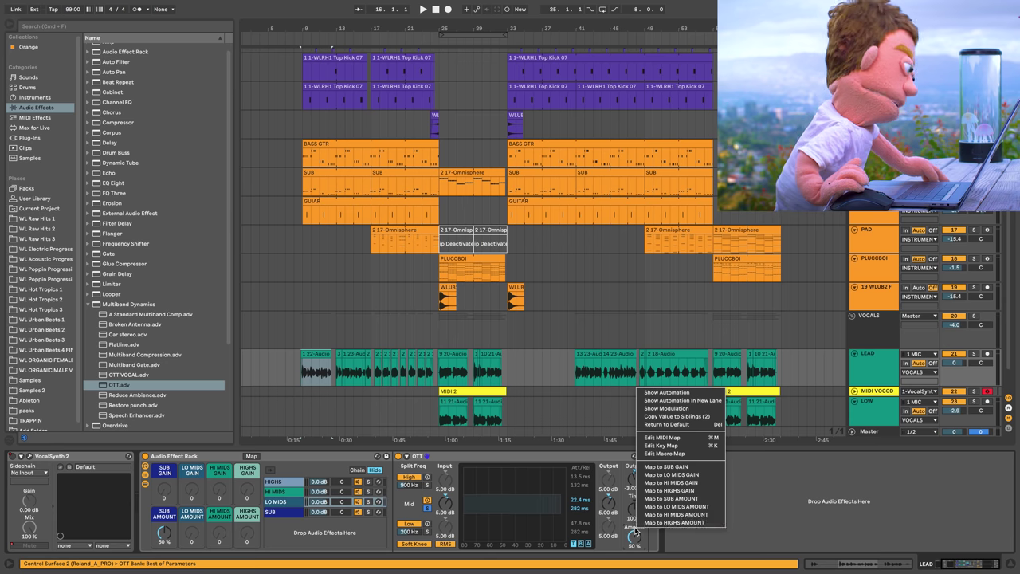
left_click(674, 506)
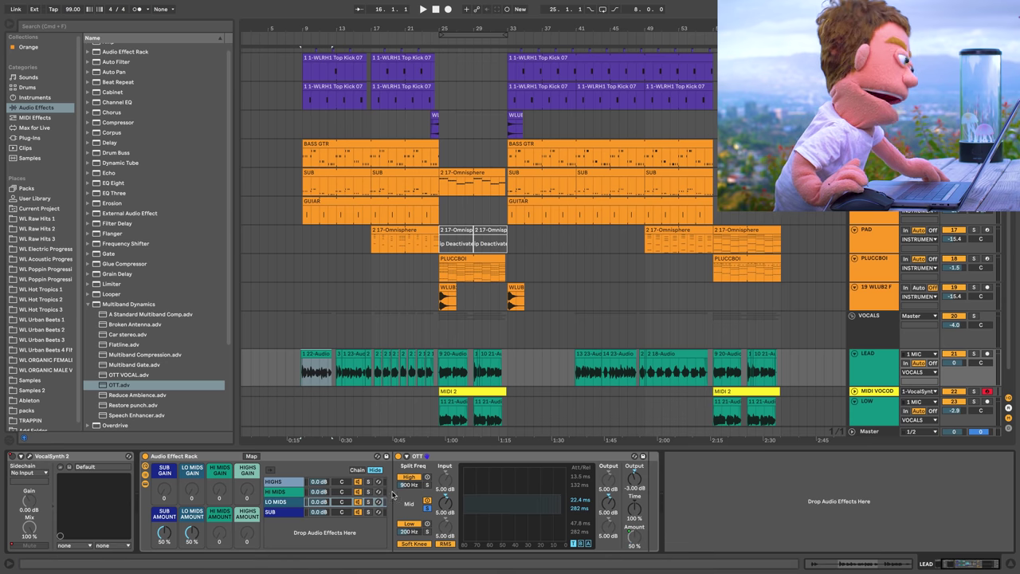
Map the OTT Amount of the HI MIDS chain to HI MIDS AMOUNT and that of the HIGHS chain to HIGHS AMOUNT
left_click(295, 491)
right_click(638, 544)
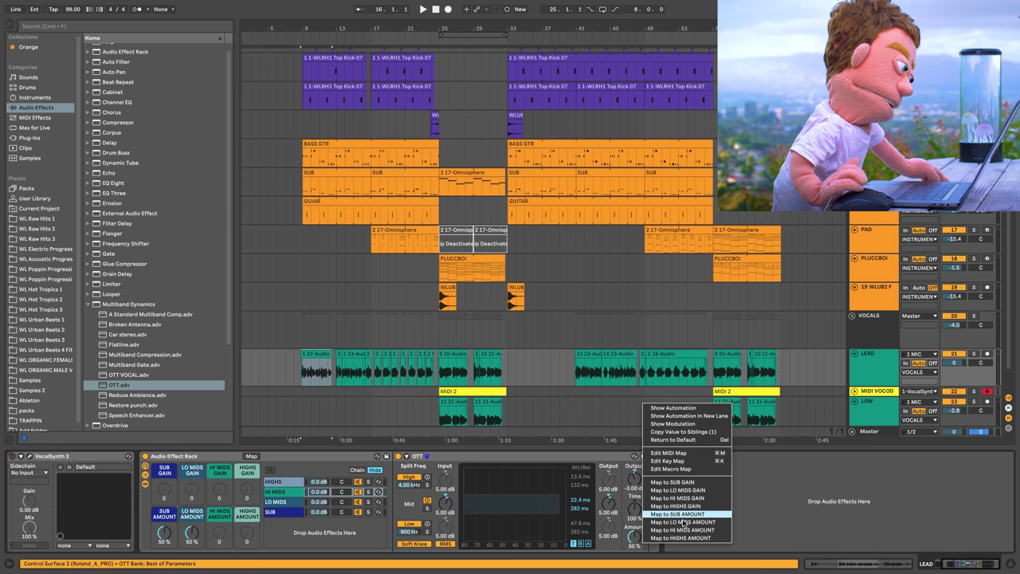
left_click(679, 529)
left_click(272, 482)
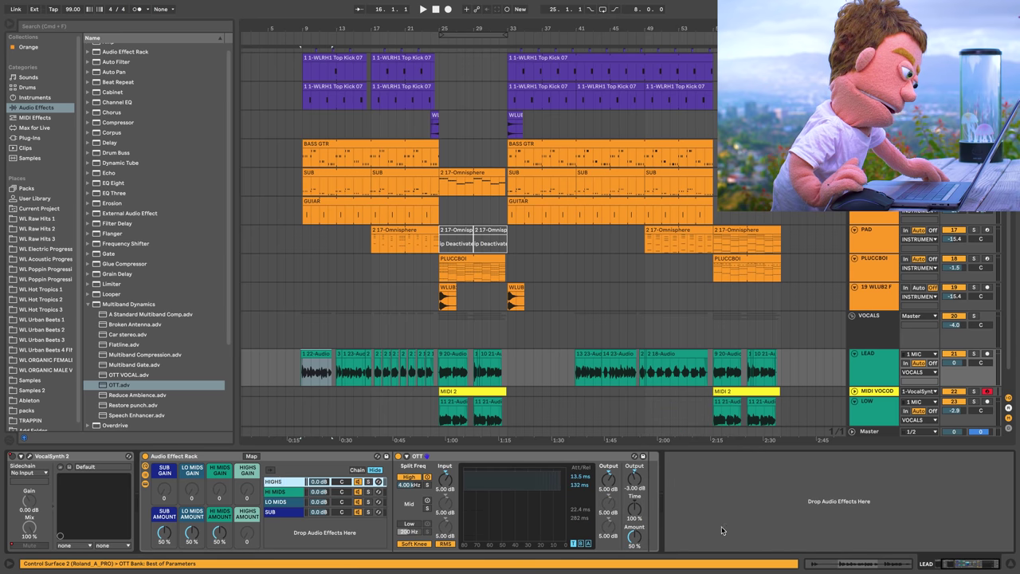
right_click(638, 543)
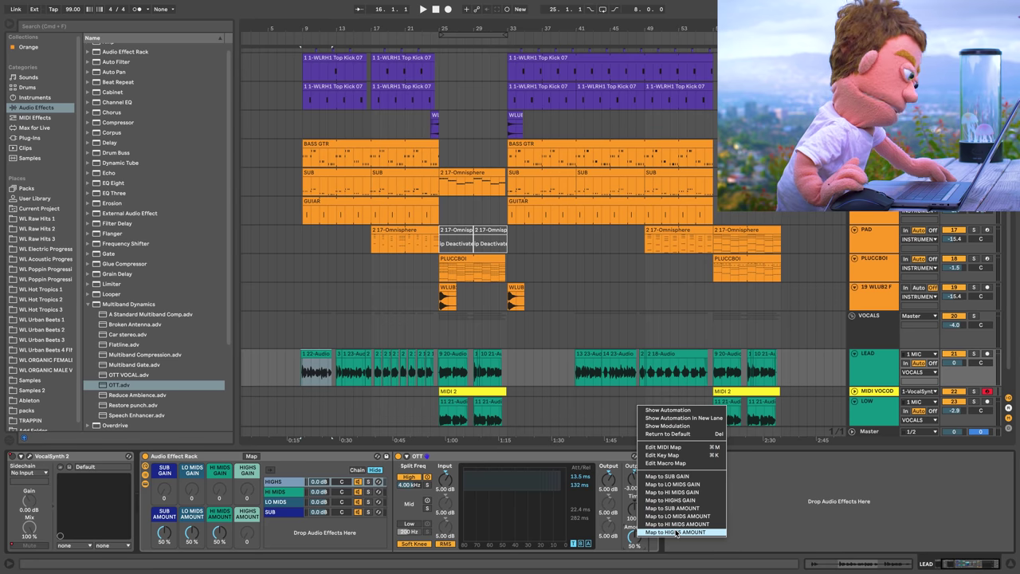
left_click(676, 532)
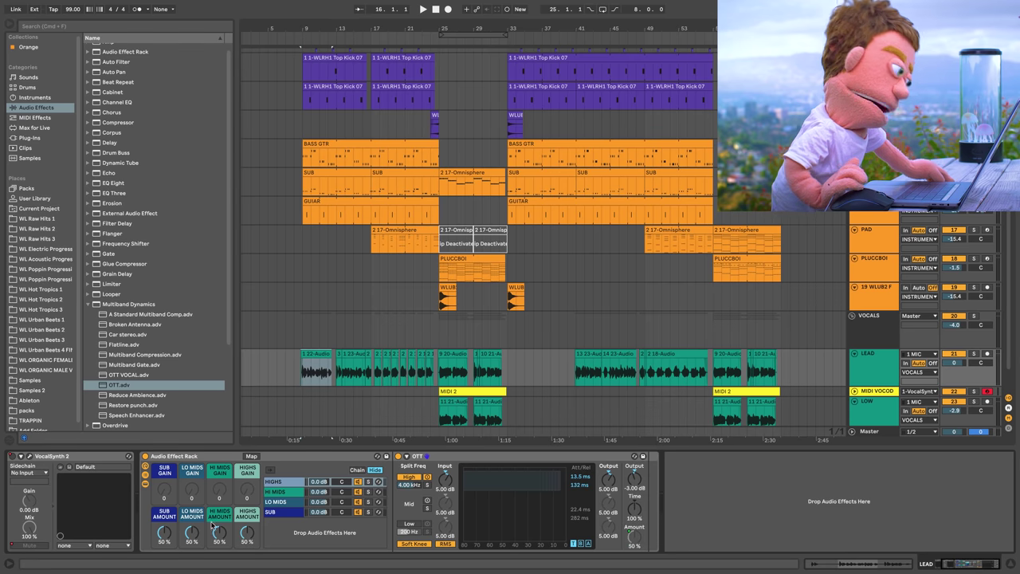
Map the HIGHS chain's high-band output gain to HIGHS GAIN and the HI MIDS chain's mid-band output gain to HI MIDS GAIN
right_click(609, 482)
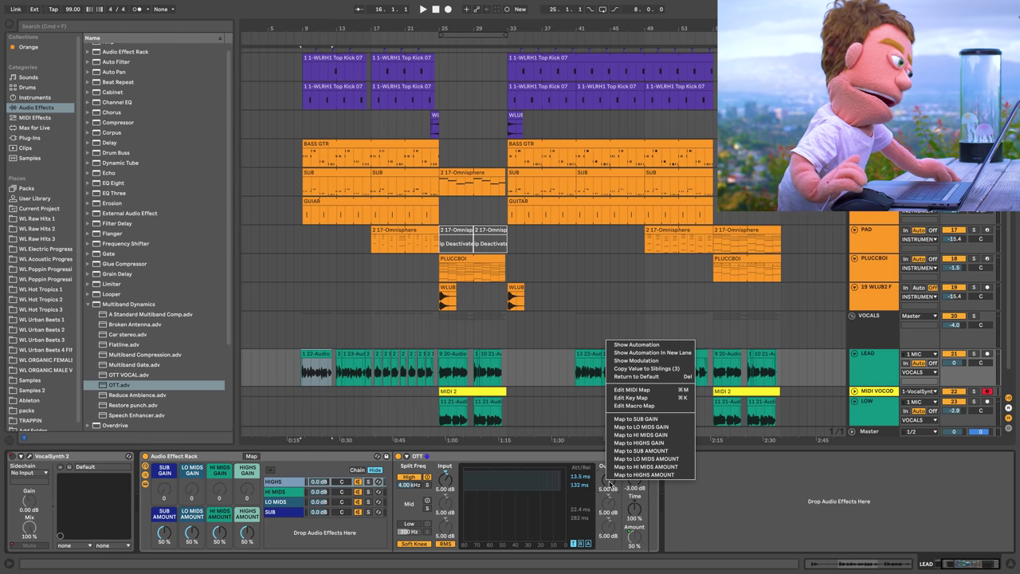
left_click(638, 443)
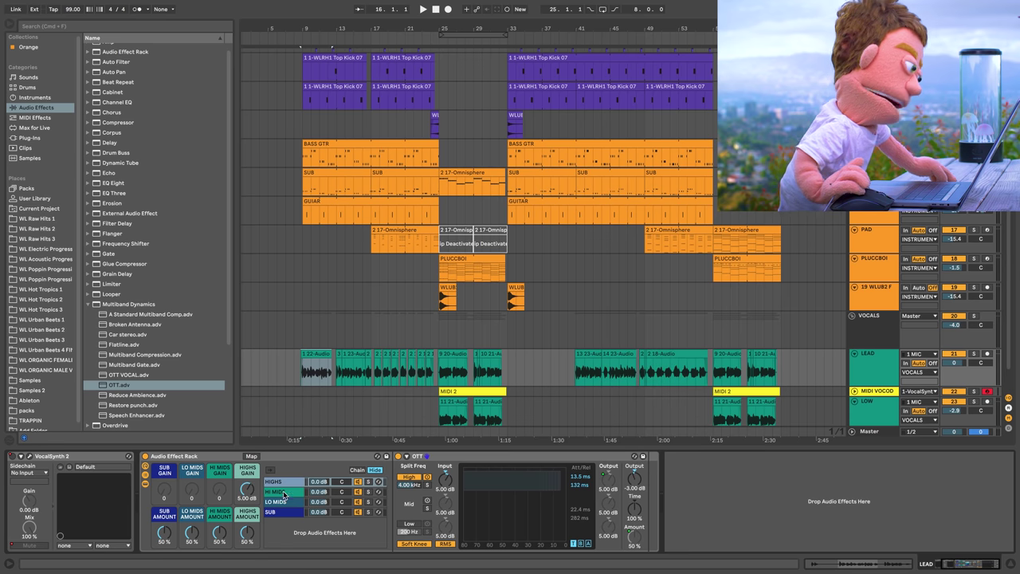
left_click(361, 492)
right_click(611, 501)
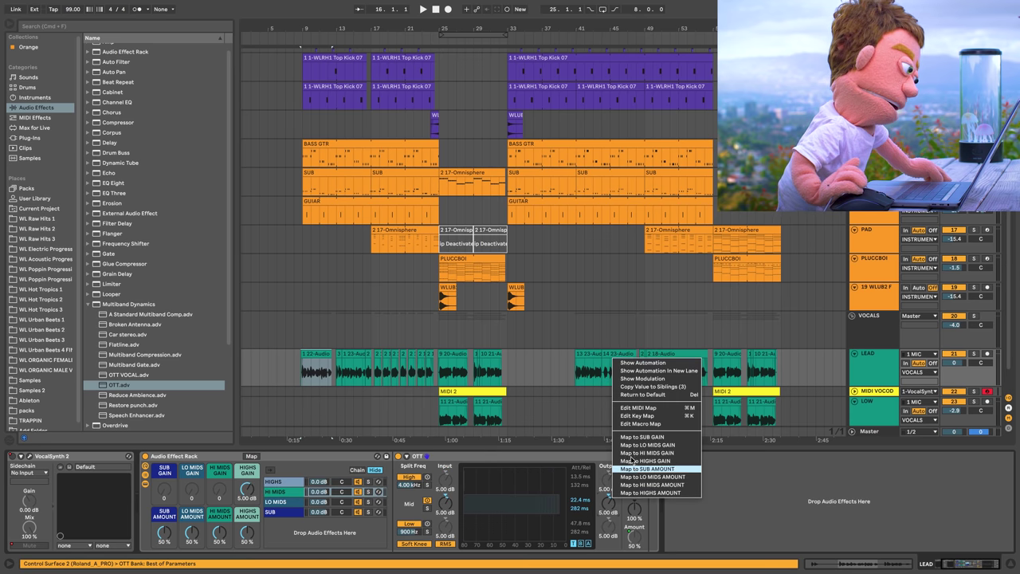
left_click(646, 453)
Map the LO MIDS chain's mid-band output gain to LO MIDS GAIN and the SUB chain's low-band output gain to SUB GAIN
left_click(268, 501)
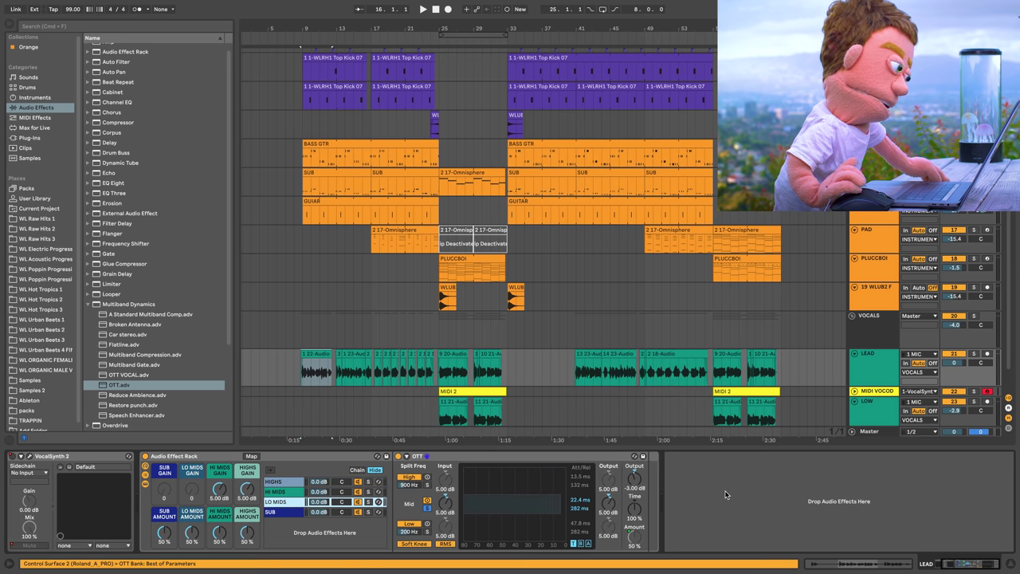
right_click(614, 510)
left_click(647, 453)
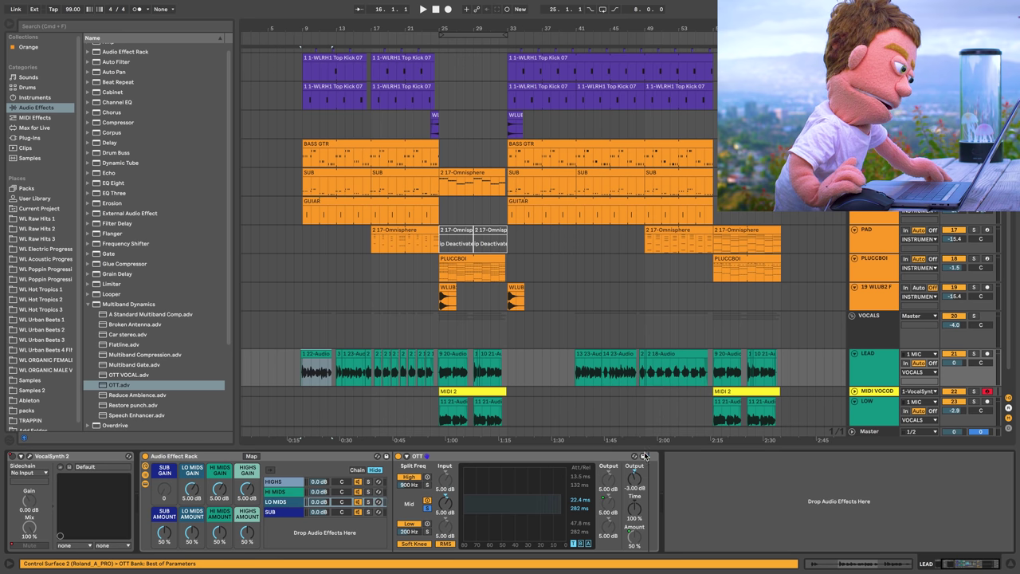
left_click(291, 512)
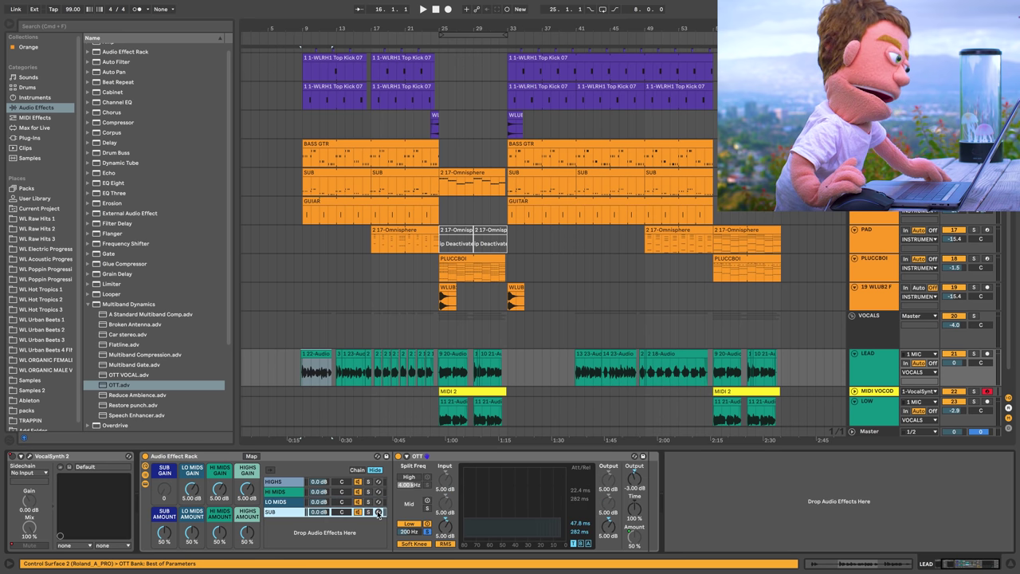
right_click(615, 502)
left_click(647, 465)
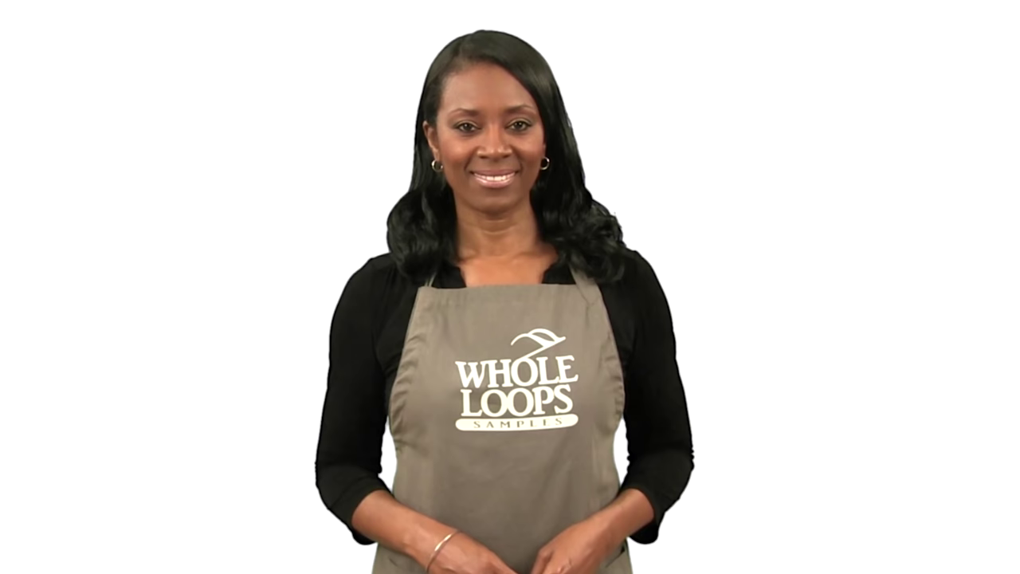
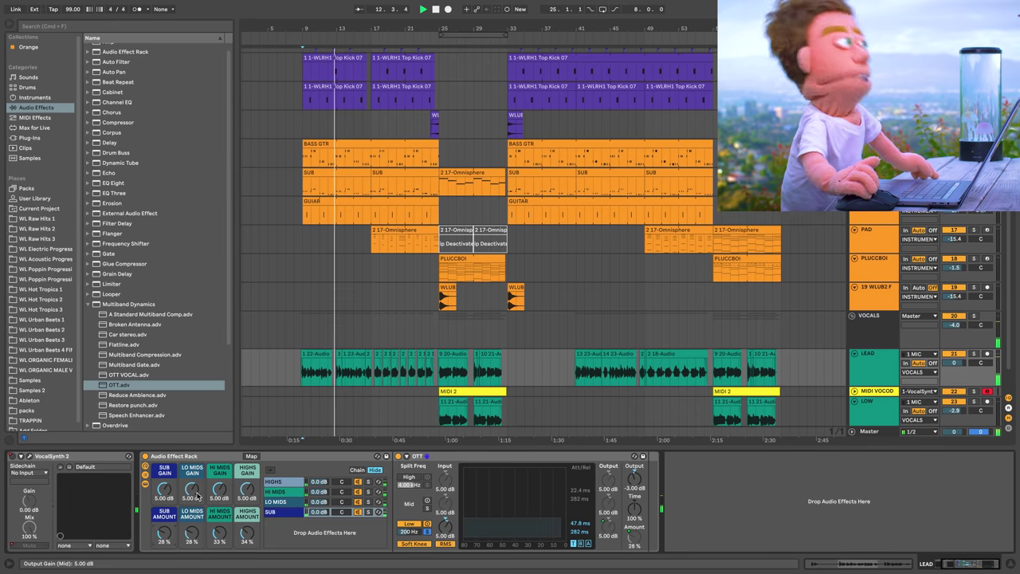
Set LO MIDS, HI MIDS and HIGHS gains to -8.13, -10.0 and -7.75 dB, amounts to 100, 94 and 89%, and compare with the rack bypassed
mouse_move(192, 490)
left_mouse_down()
mouse_move(193, 500)
mouse_move(219, 497)
mouse_move(192, 482)
left_mouse_up()
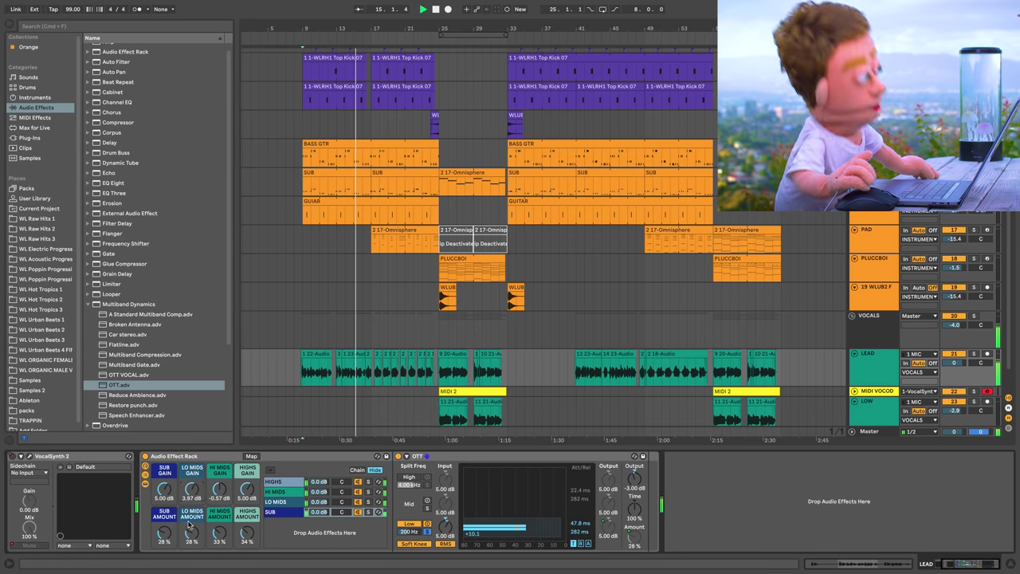
left_click_drag(192, 533, 244, 539)
left_click_drag(243, 498, 244, 501)
left_click(145, 456)
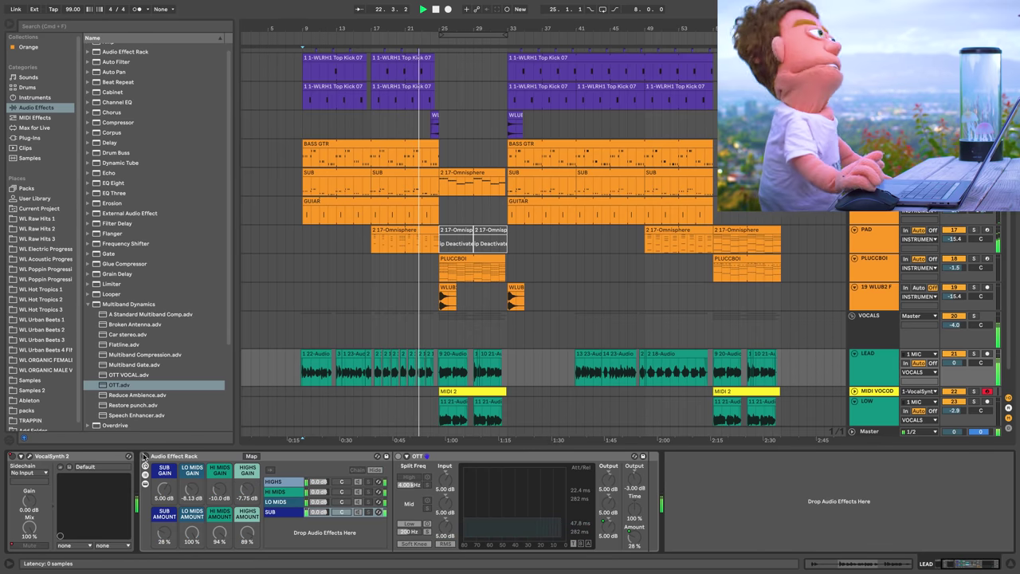
left_click(144, 456)
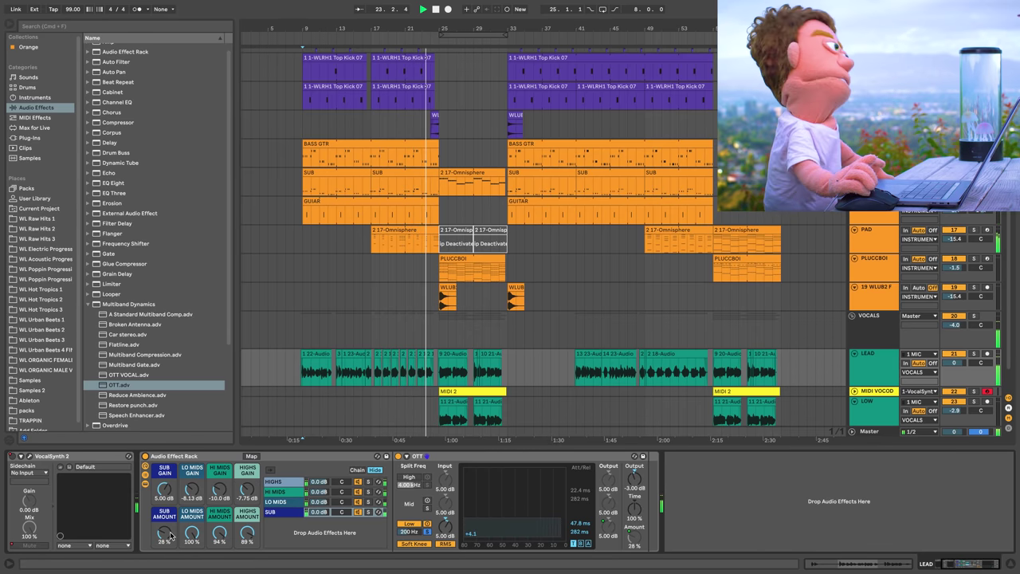
Set SUB AMOUNT and LO MIDS AMOUNT to 100%, SUB GAIN to -3.97 dB and LO MIDS GAIN to -7.75 dB during playback
mouse_move(164, 534)
left_mouse_down()
mouse_move(164, 525)
mouse_move(192, 535)
mouse_move(167, 544)
left_mouse_up()
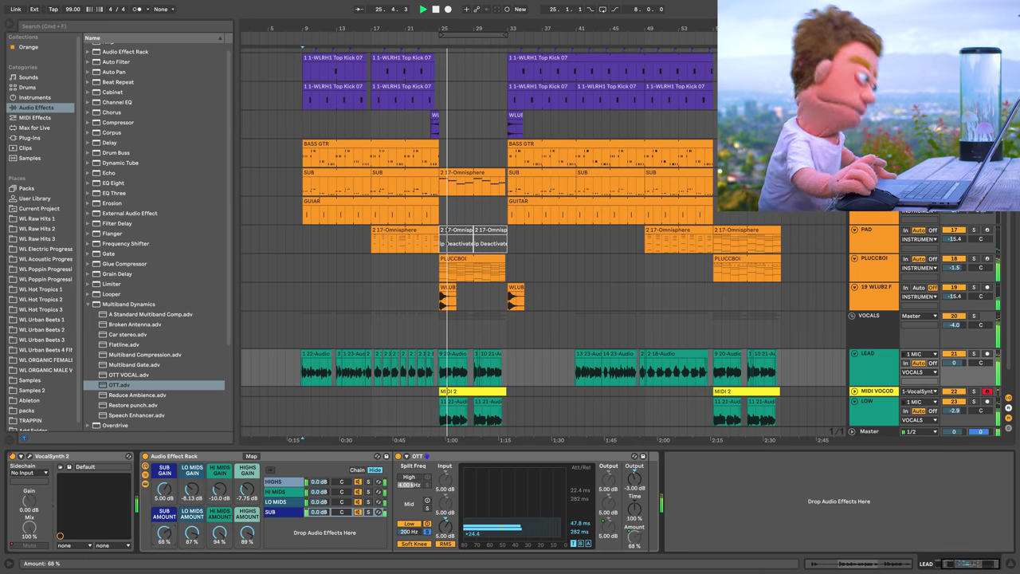
left_click_drag(160, 532, 160, 484)
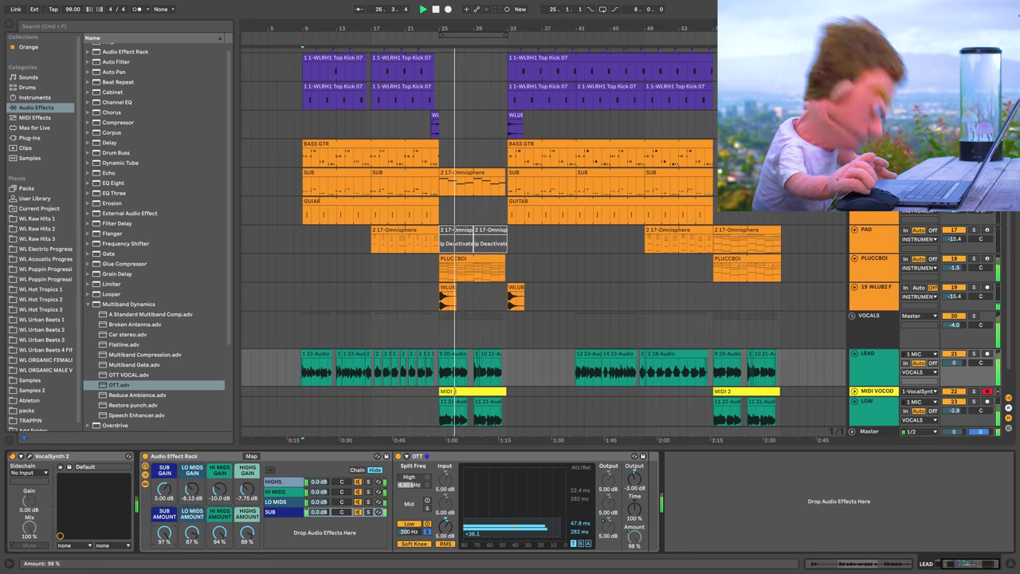
left_click_drag(159, 532, 160, 544)
mouse_move(164, 488)
left_mouse_down()
mouse_move(165, 520)
mouse_move(164, 470)
mouse_move(164, 499)
left_mouse_up()
left_click_drag(192, 533, 165, 493)
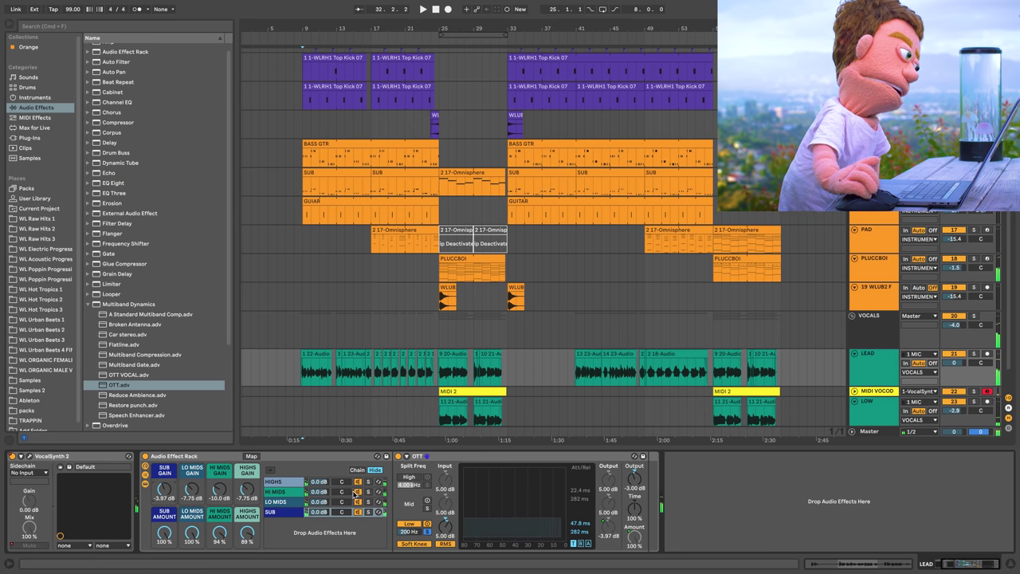
Try to save the rack as a new preset in the User Library
left_click(384, 458)
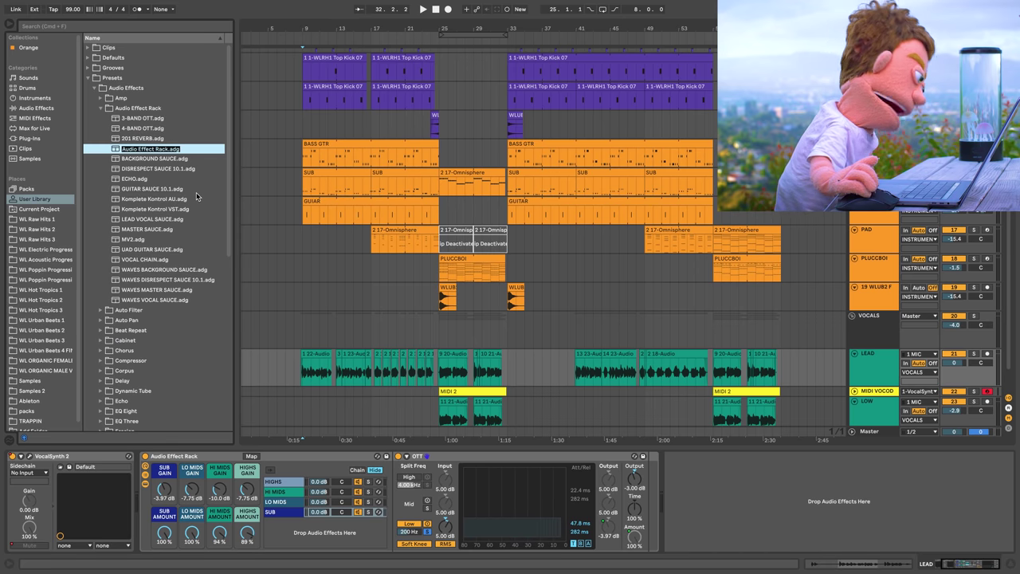
key("Escape")
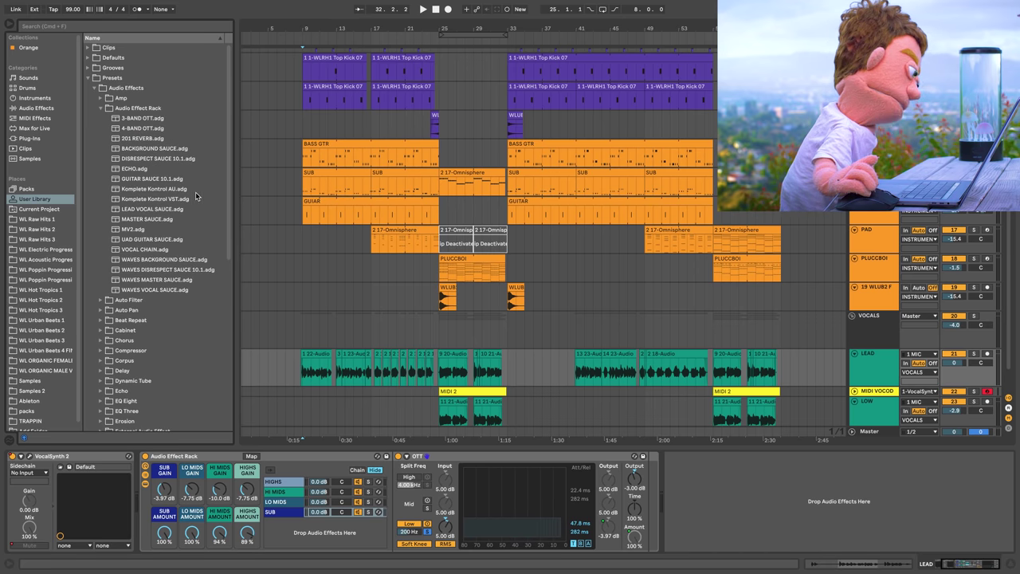
Solo and play the PLUCCBOI track and add the 4-BAND OTT preset after its Auto Filter
left_click(137, 129)
scroll(436, 255, "down", 3)
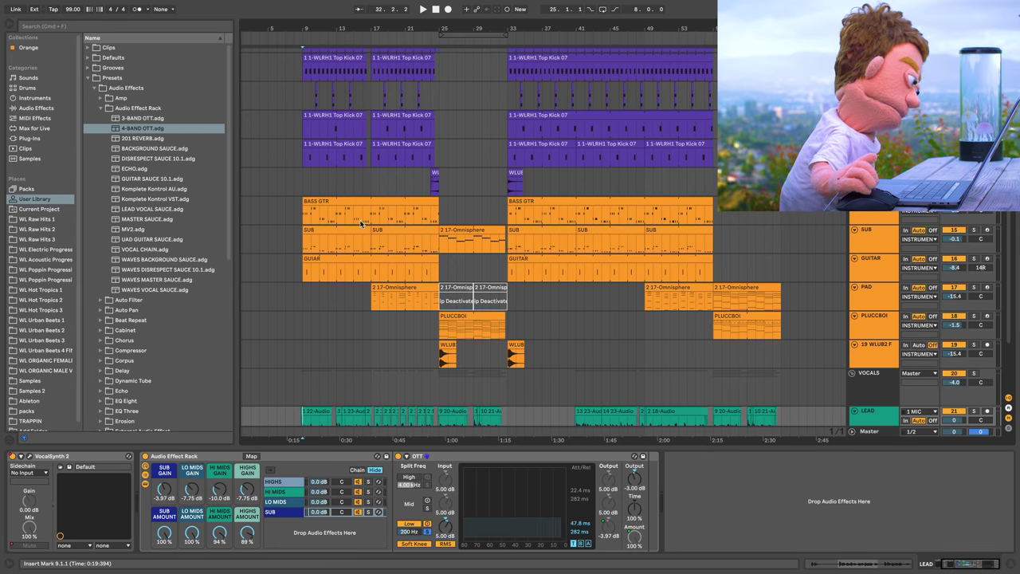
left_click(460, 213)
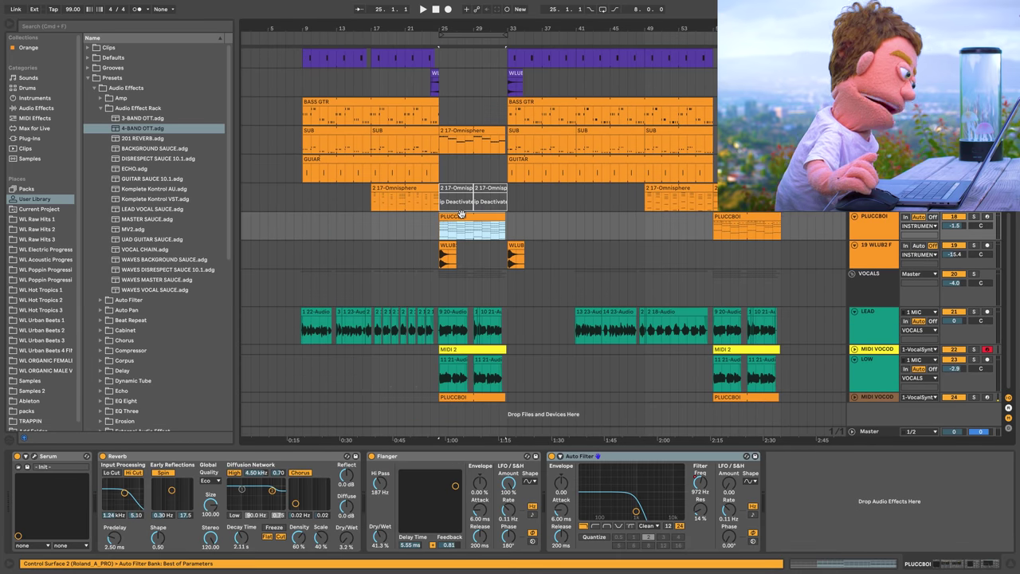
left_click(973, 216)
key("space")
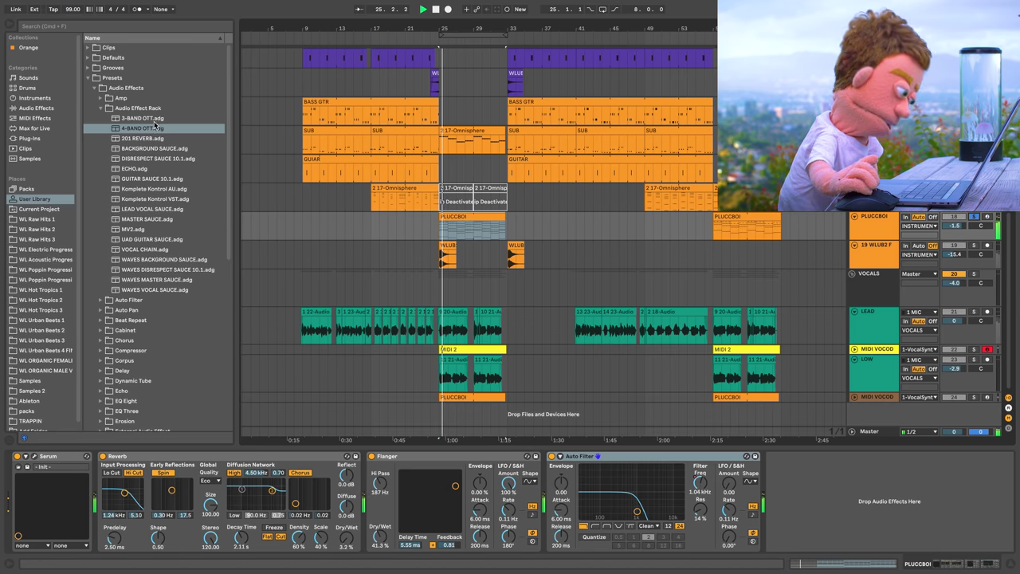
left_click(842, 565)
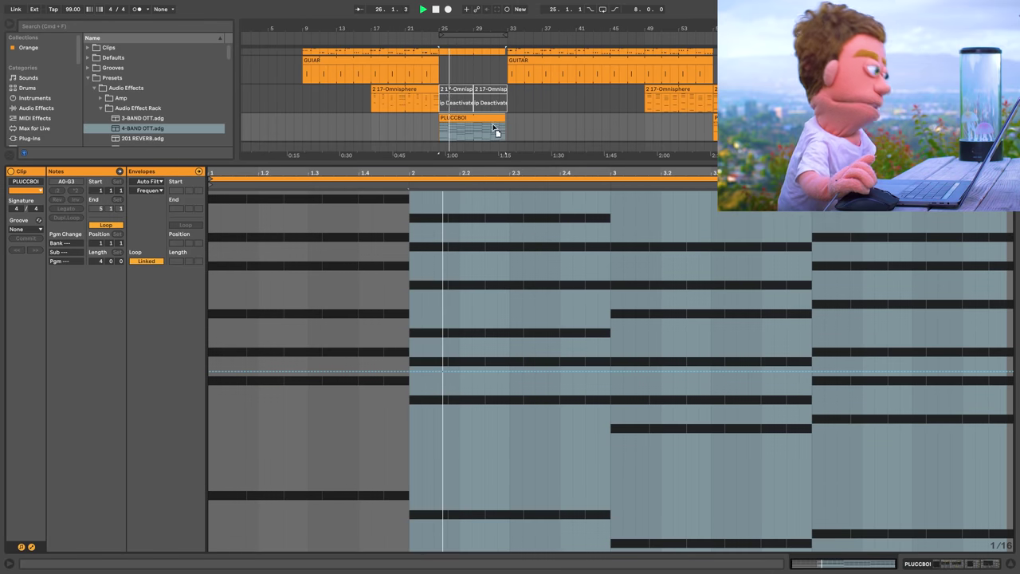
left_click(958, 564)
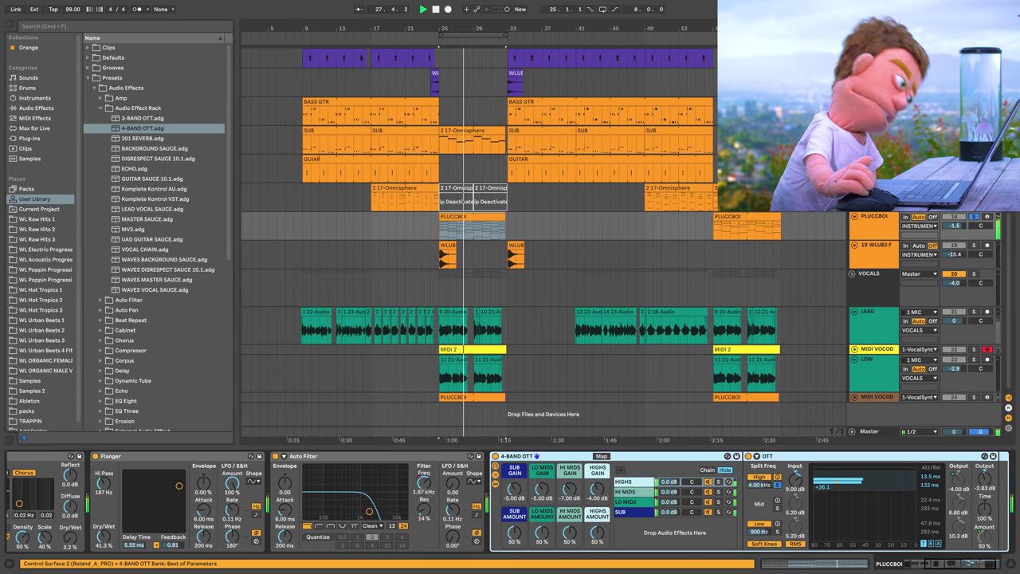
Set SUB AMOUNT to 87%, LO MIDS AMOUNT to 99%, HI MIDS and HIGHS AMOUNT to 0%, and compare with the rack bypassed
left_click_drag(542, 533, 569, 572)
left_click_drag(598, 534, 597, 572)
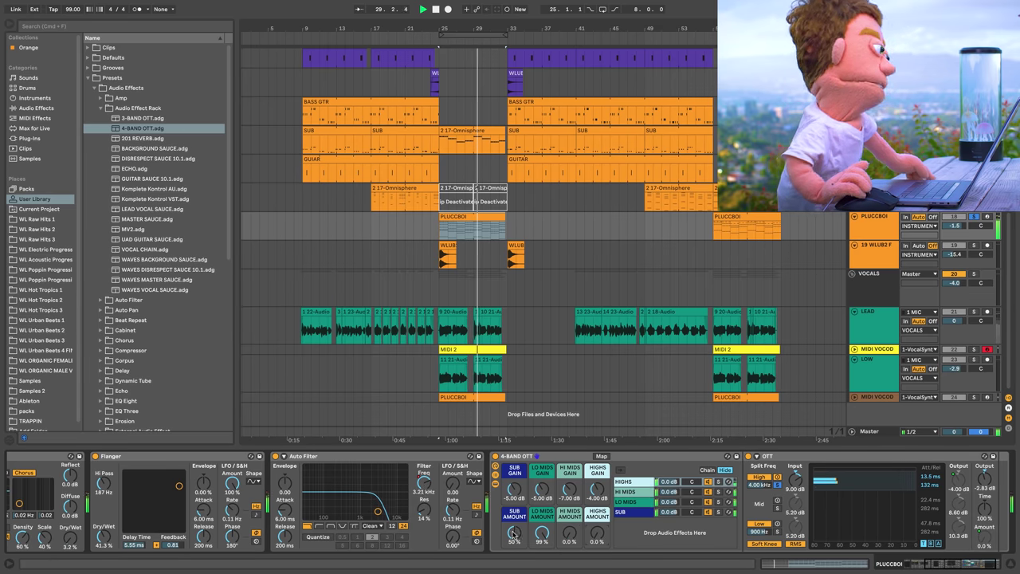
left_click_drag(514, 532, 513, 498)
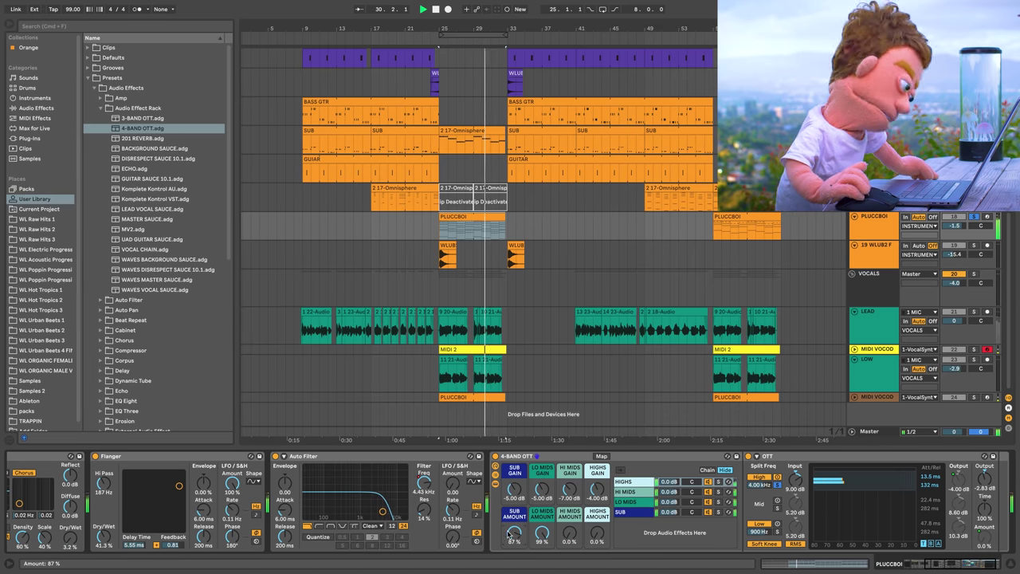
left_click(495, 457)
left_click(495, 457)
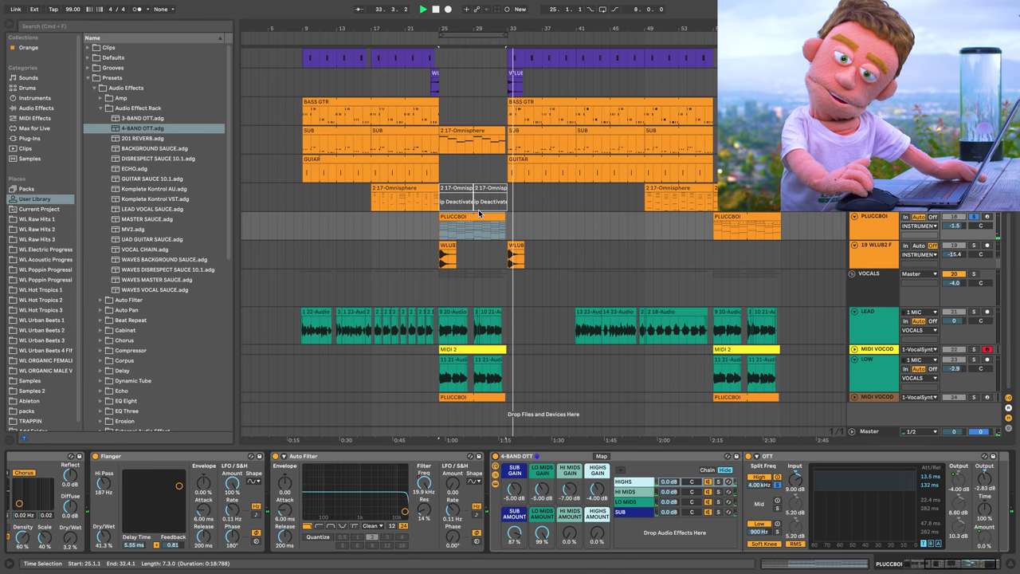
Compare the PLUCCBOI rack active and bypassed in the full mix without solo, and raise HI MIDS AMOUNT to 45%
left_click(975, 217)
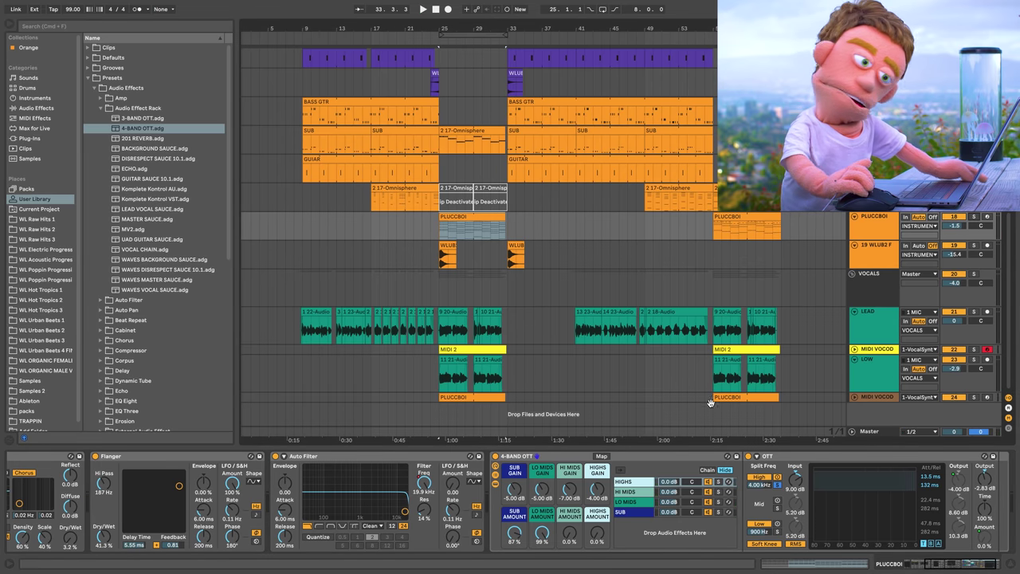
key("space")
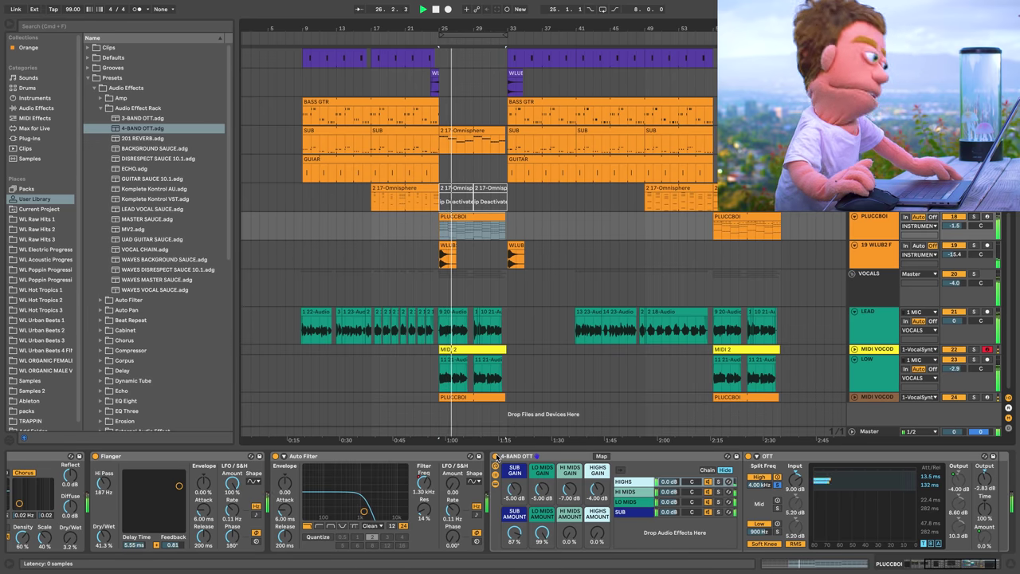
left_click(496, 455)
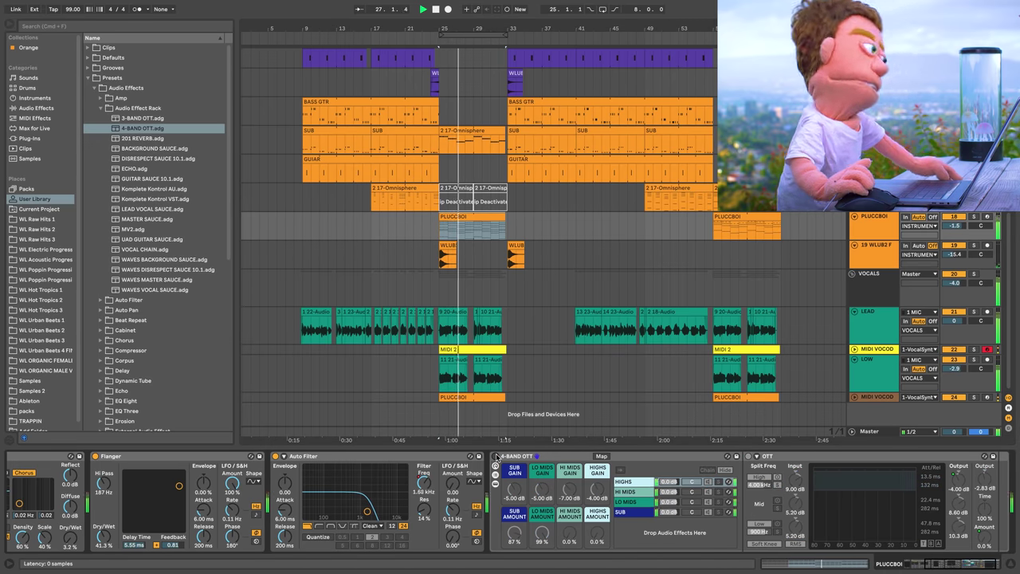
left_click(495, 456)
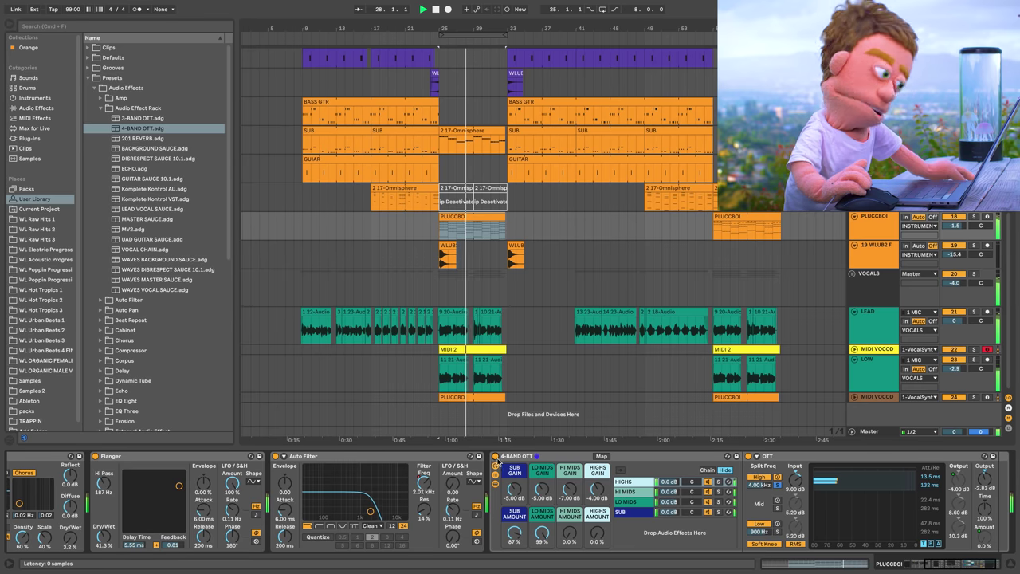
left_click_drag(569, 532, 569, 497)
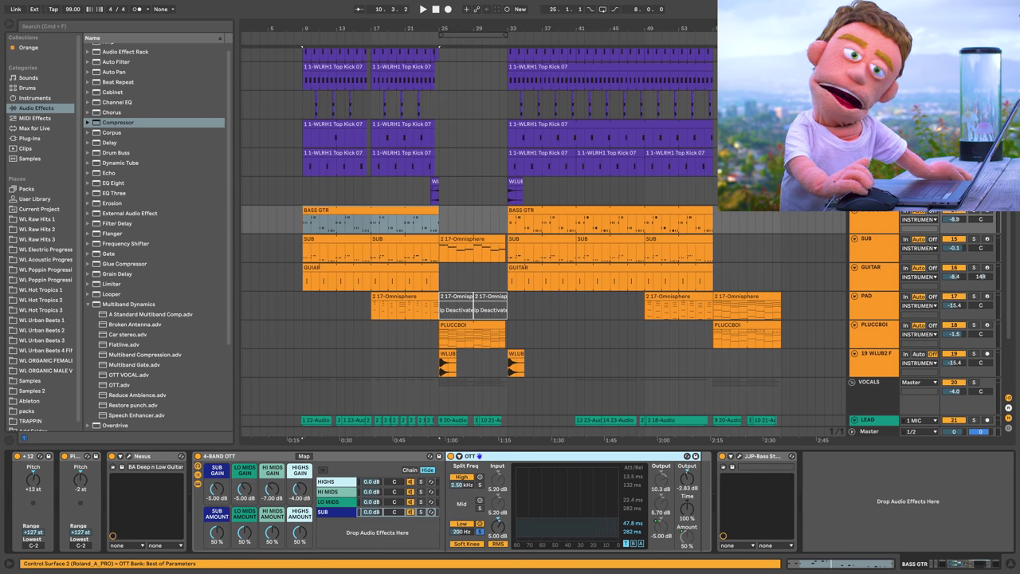
In the BASS GTR track's 4-BAND OTT rack, select the SUB chain and set SUB AMOUNT to 0%
scroll(577, 199, "down", 5)
scroll(577, 199, "up", 2)
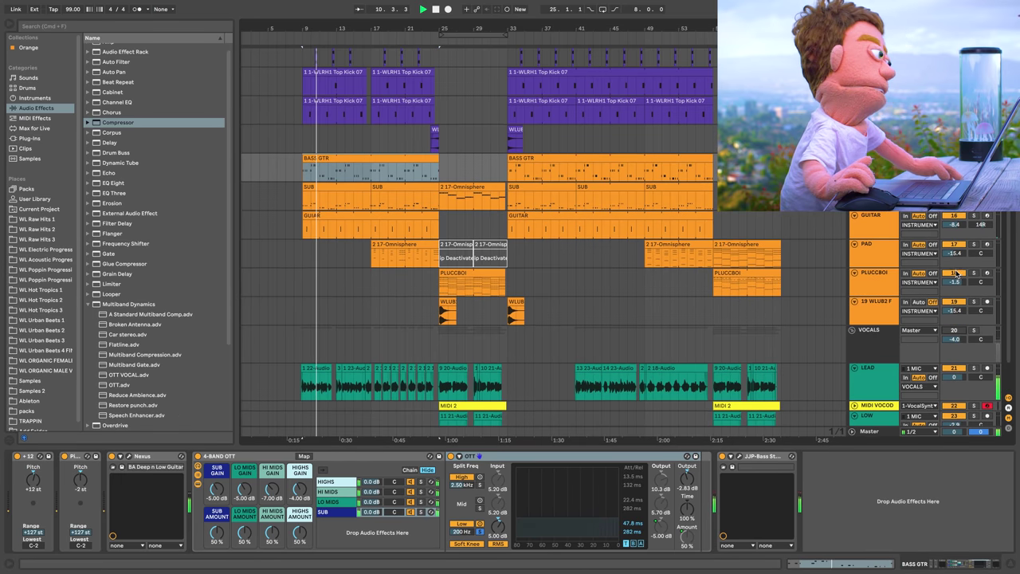
left_click(339, 157)
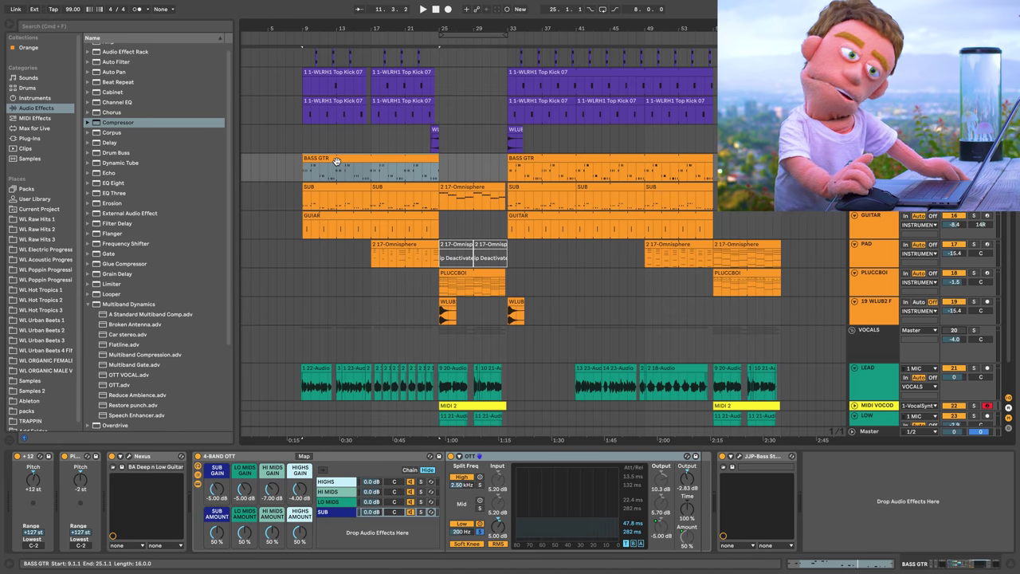
left_click(251, 458)
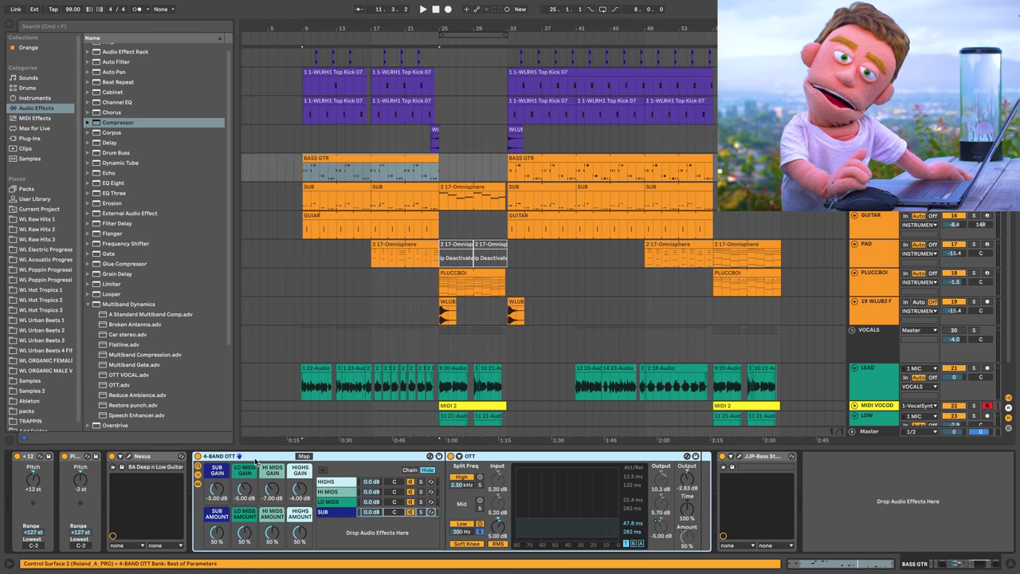
left_click(339, 514)
left_click_drag(214, 533, 214, 558)
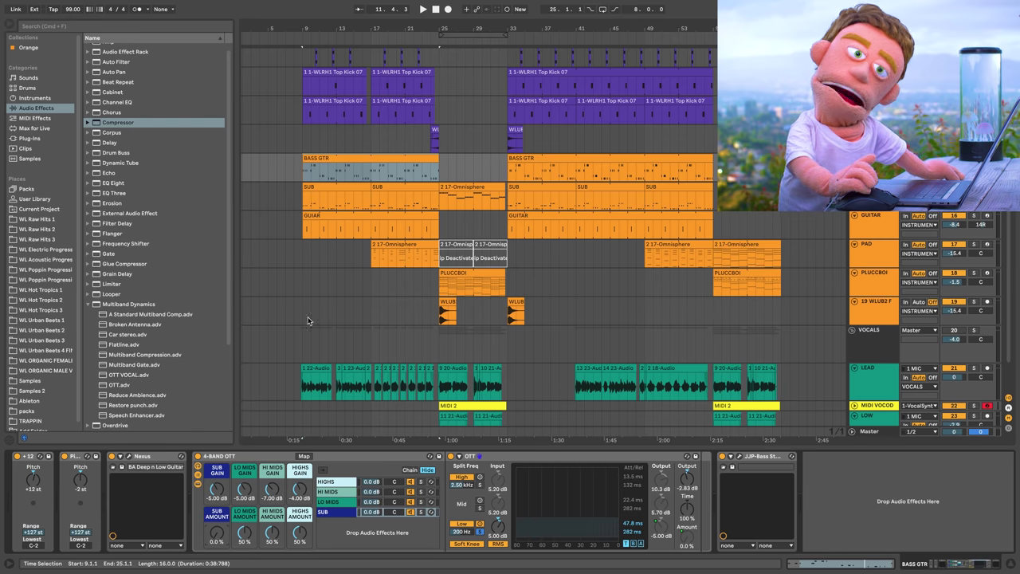
Add a Compressor after OTT in the BASS GTR rack's SUB chain and sidechain it from the KICK track
mouse_move(114, 126)
left_mouse_down()
mouse_move(369, 254)
mouse_move(726, 460)
mouse_move(701, 479)
left_mouse_up()
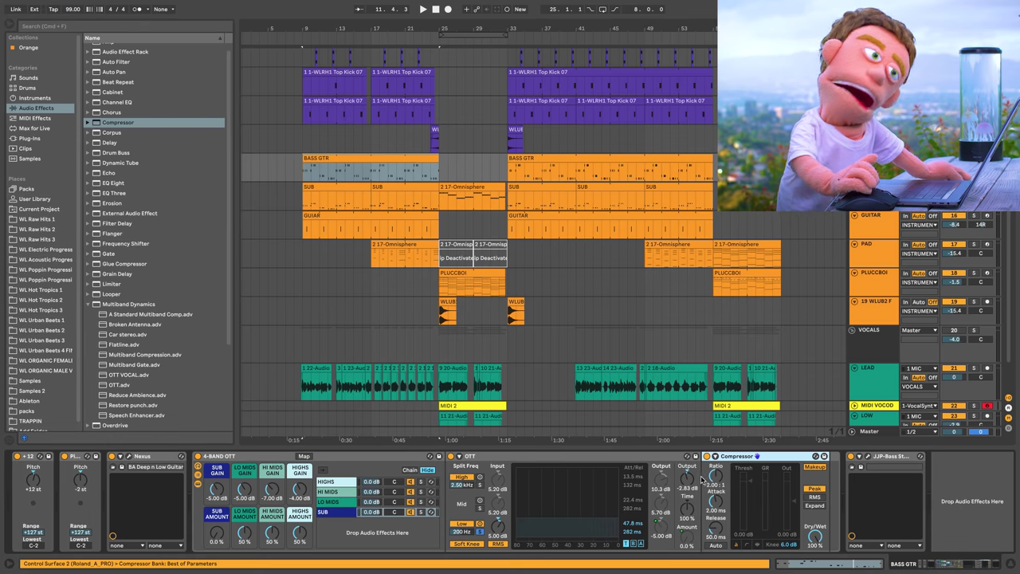
left_click(714, 457)
left_click(720, 482)
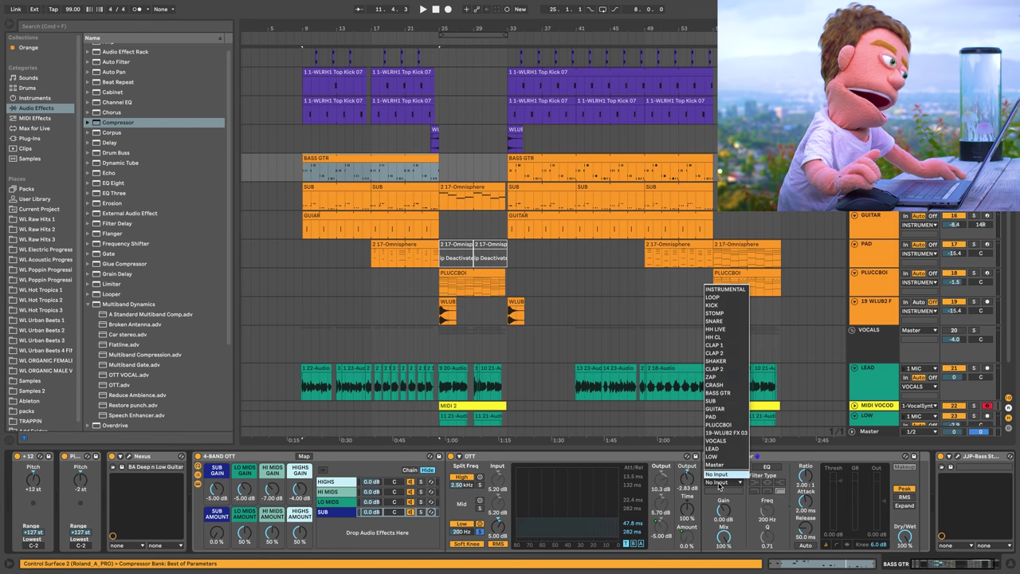
left_click(712, 305)
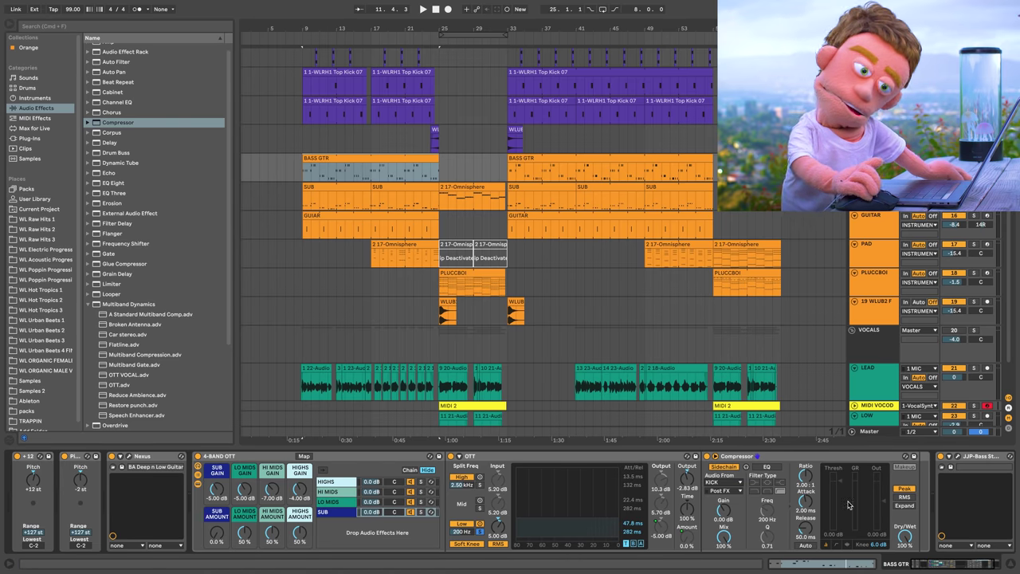
Lower the Compressor's threshold to -54.6 dB during playback and compare the BASS GTR rack bypassed and active
key("space")
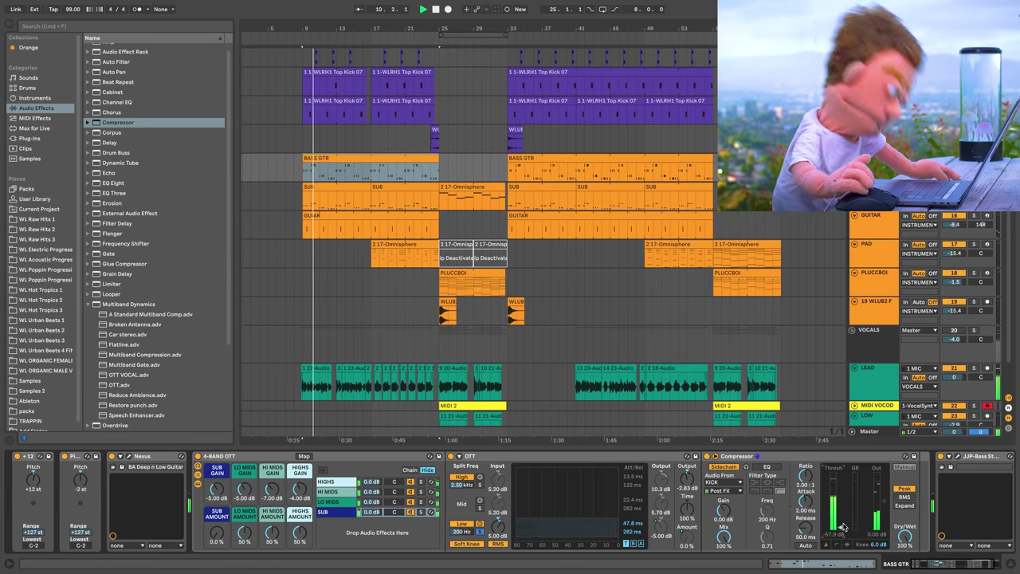
left_click(197, 458)
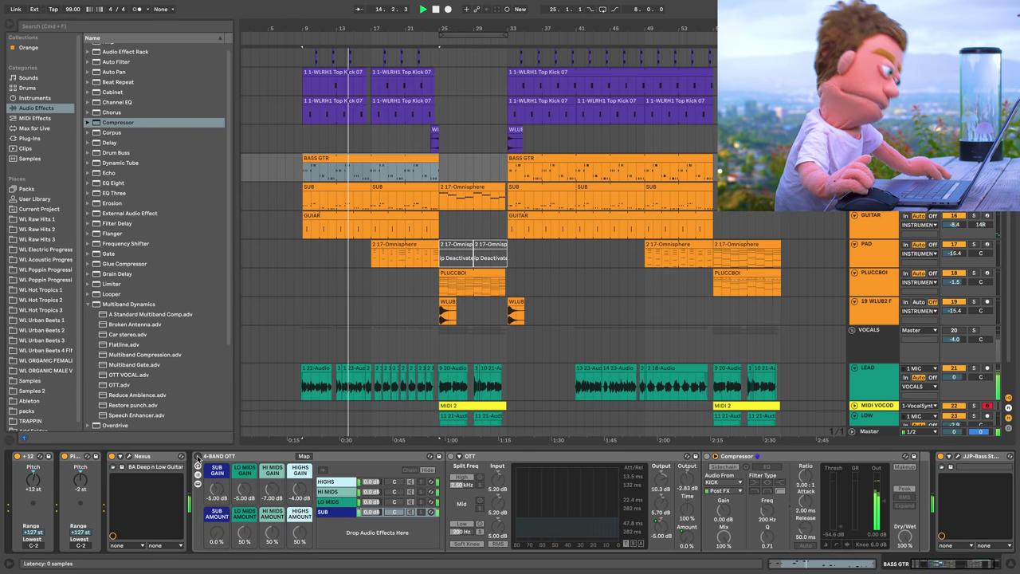
left_click(197, 458)
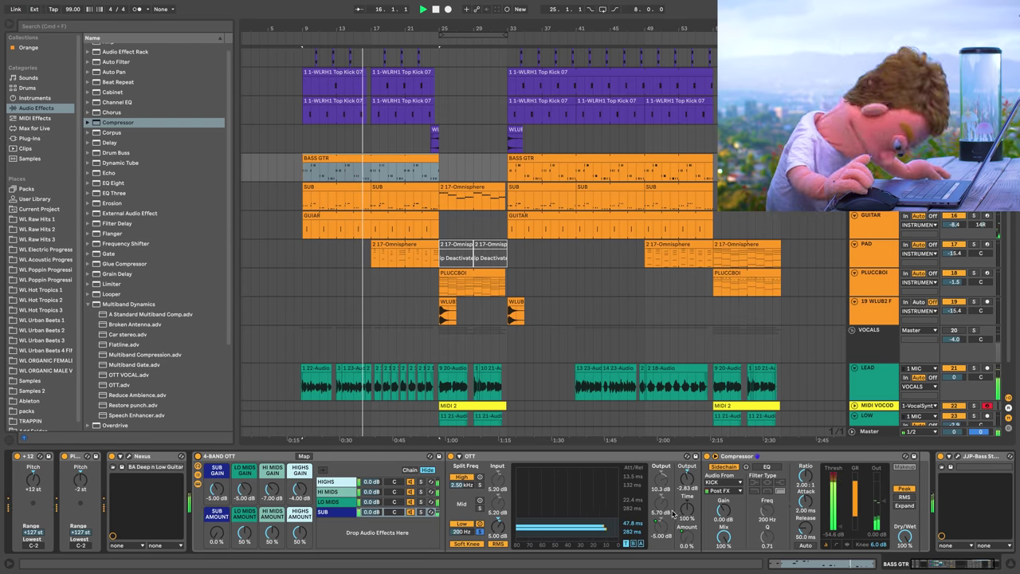
Set SUB GAIN to -3.59 dB and SUB, LO MIDS, HI MIDS and HIGHS amounts to 30, 56, 64 and 0%, comparing with the rack bypassed
left_click_drag(216, 488, 217, 484)
left_click_drag(216, 527, 216, 521)
left_click(198, 456)
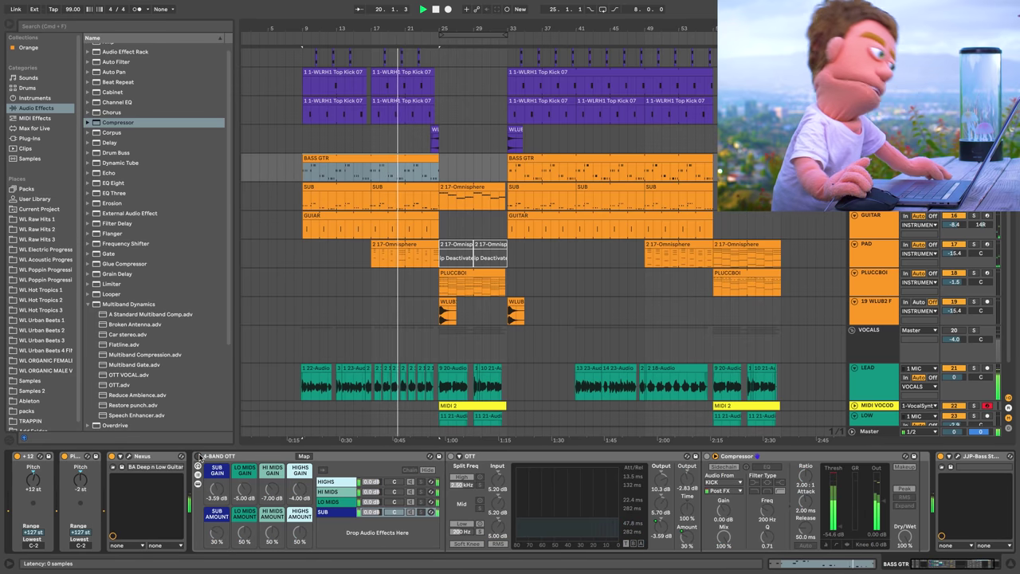
left_click(198, 456)
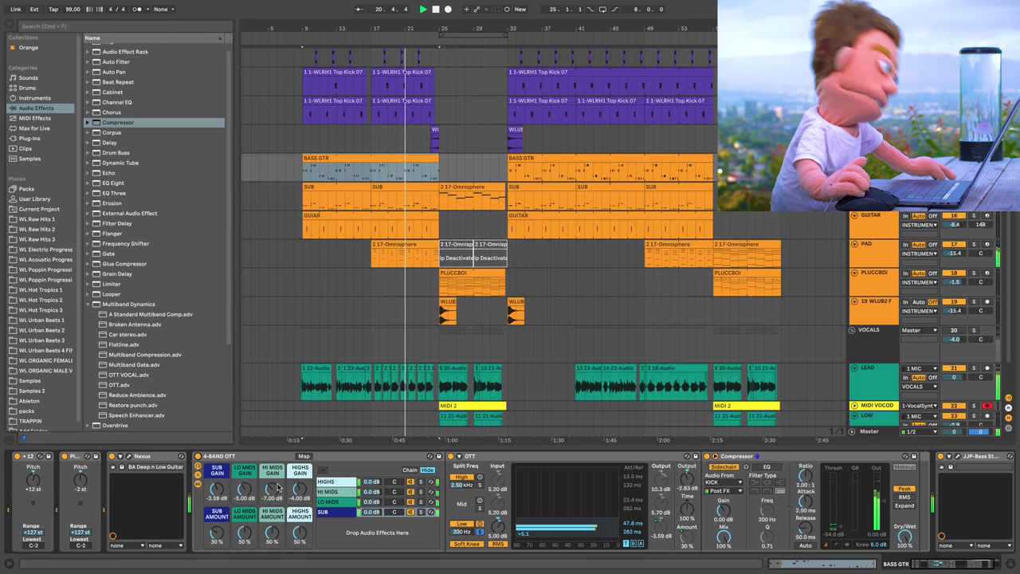
left_click_drag(248, 540, 299, 572)
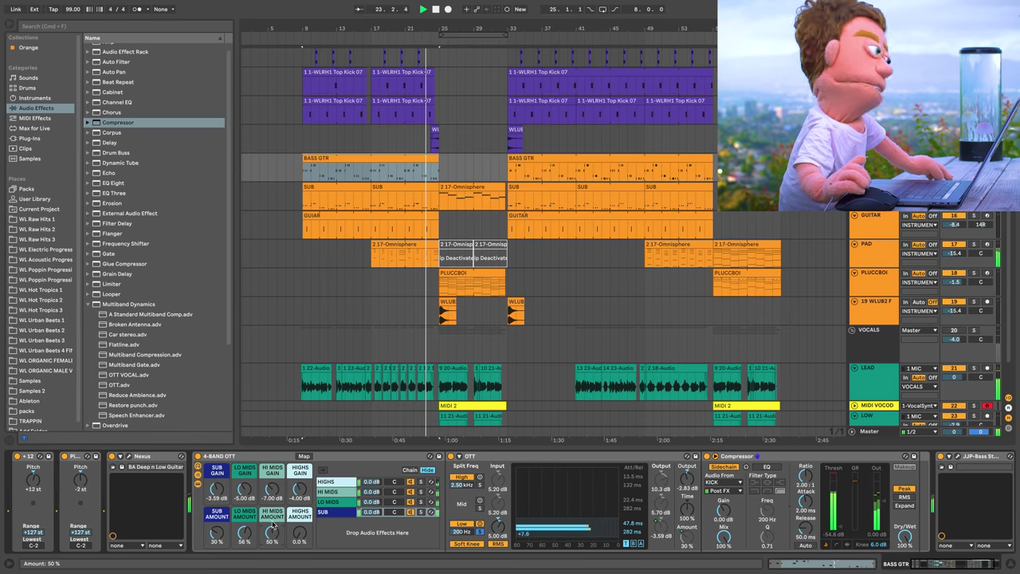
left_click_drag(271, 532, 272, 521)
Compare the PLUCCBOI track's 4-BAND OTT rack bypassed and active during playback
scroll(952, 325, "down", 3)
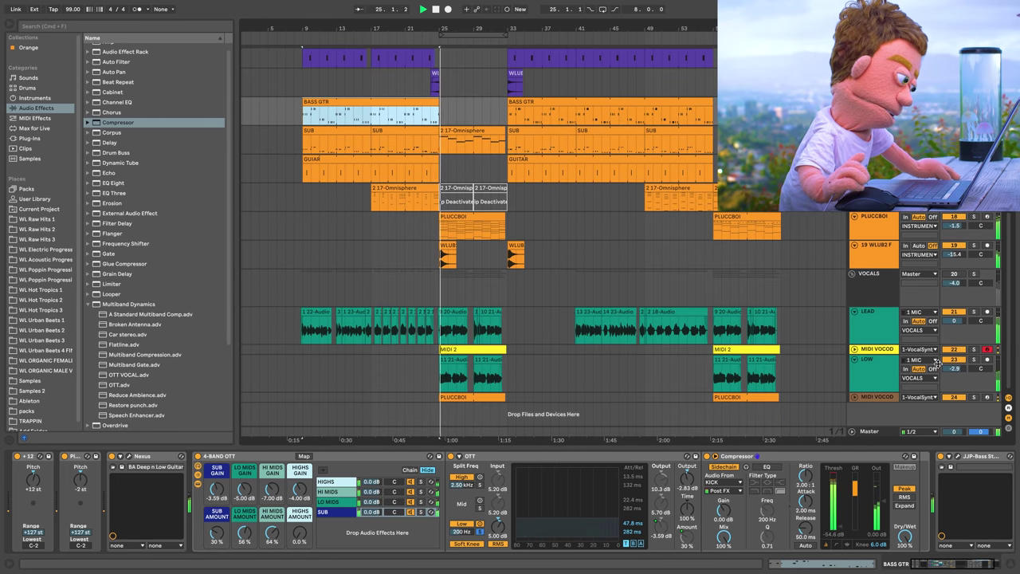
left_click(580, 226)
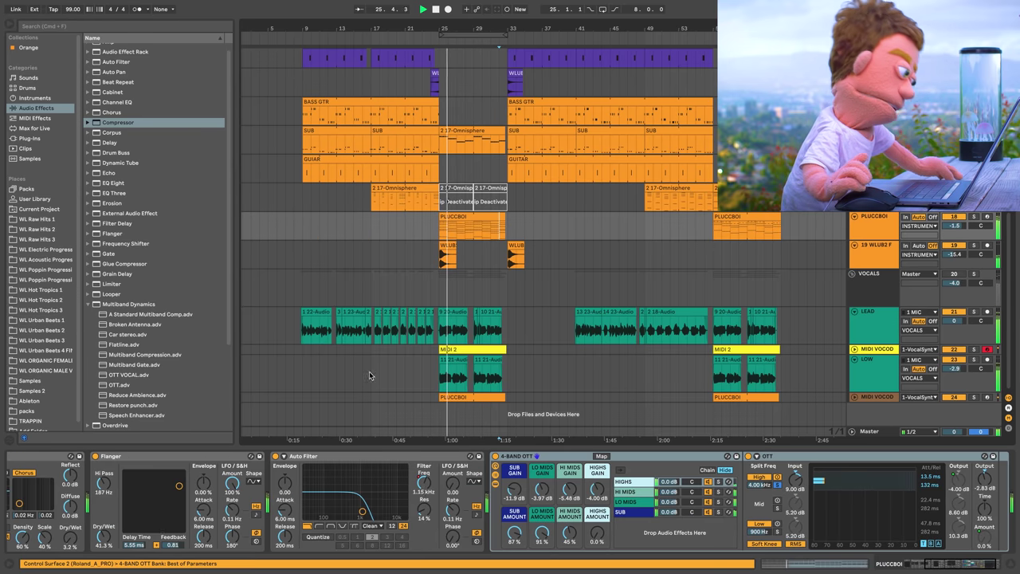
left_click(494, 457)
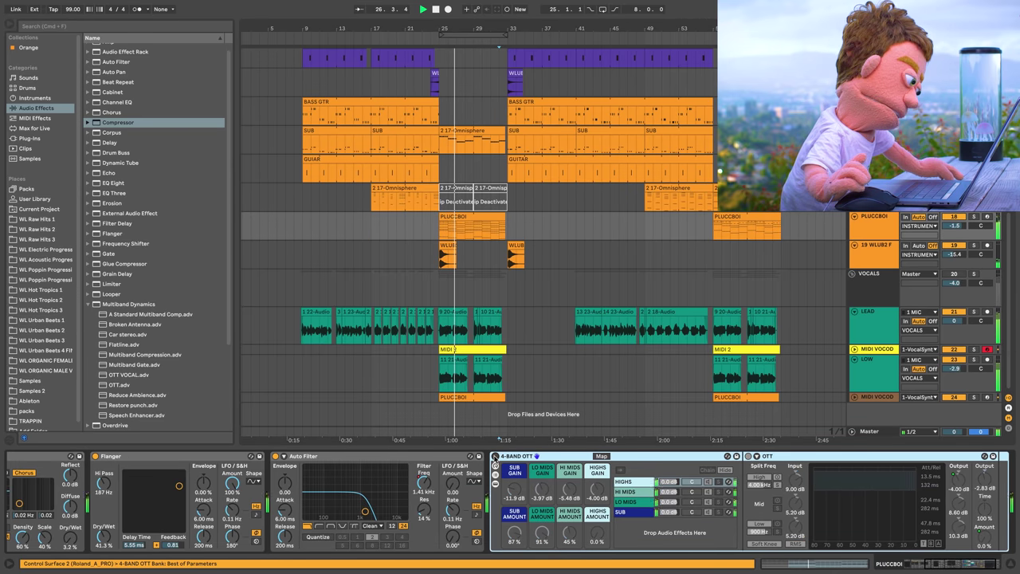
left_click(495, 457)
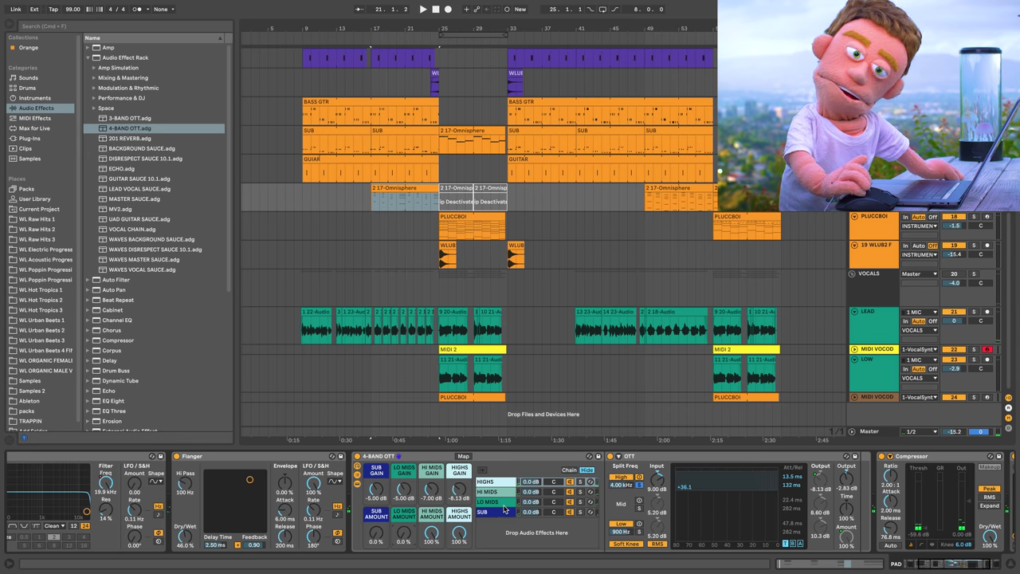
Set HI MIDS and HIGHS AMOUNT to 0% in the PAD track's 4-BAND OTT rack and inspect its SUB and LO MIDS chains
left_click(504, 505)
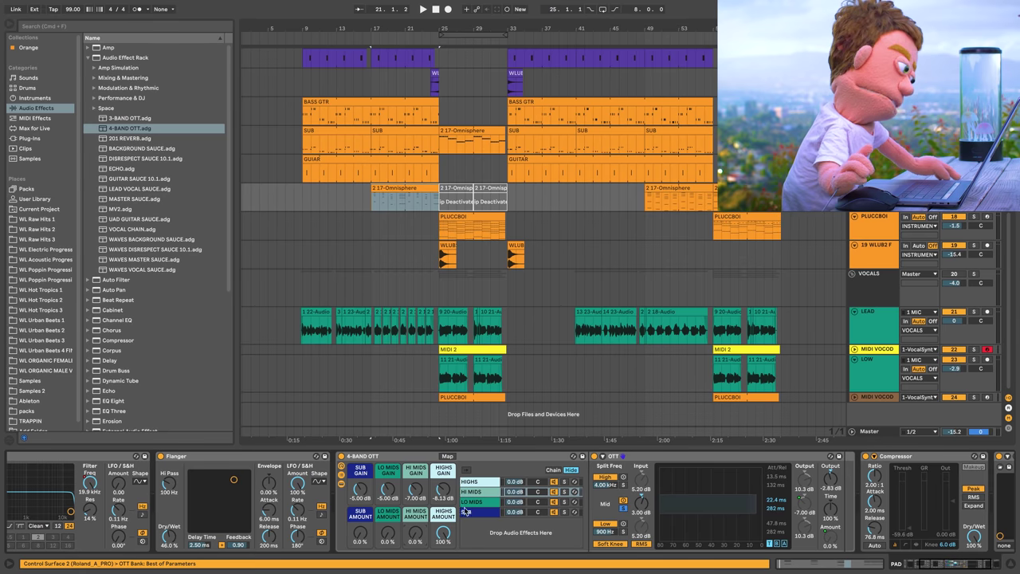
left_click(473, 512)
mouse_move(442, 532)
left_mouse_down()
mouse_move(443, 558)
mouse_move(447, 531)
left_mouse_up()
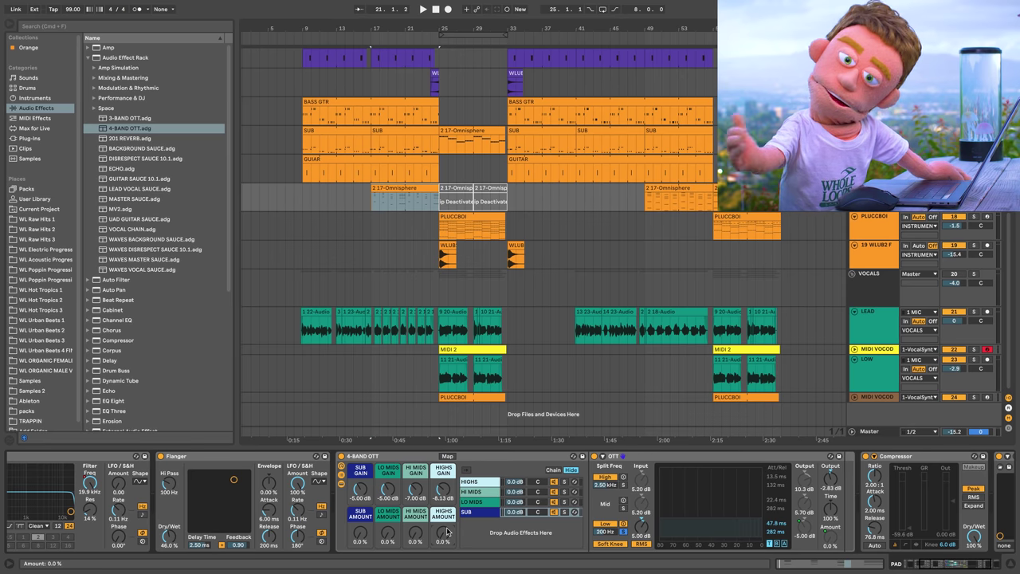
left_click(483, 511)
left_click(485, 502)
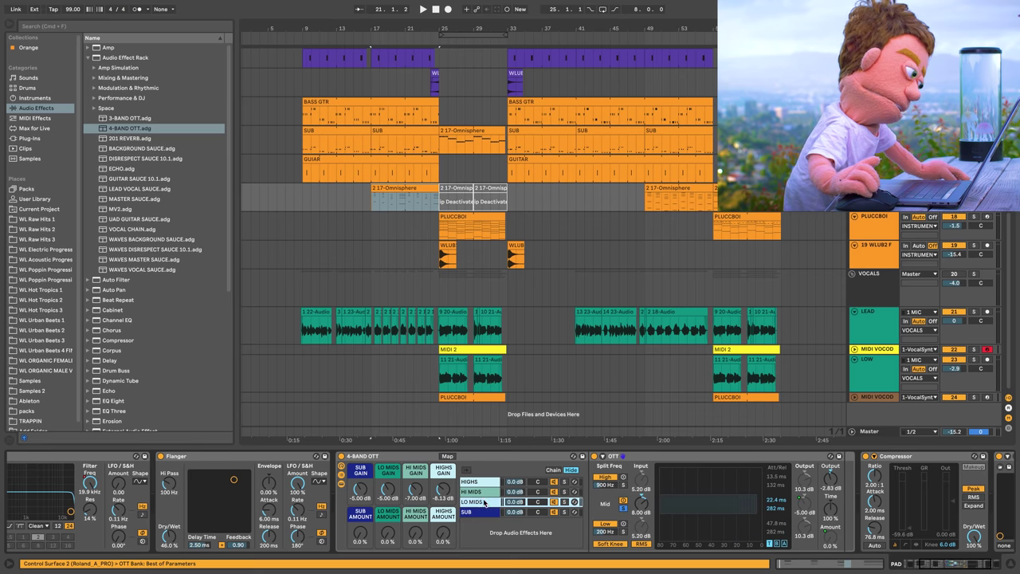
Search the plug-ins for "axx" and add Renaissance Axx Stereo after the OTT in the PAD rack's LO MIDS chain
left_click(484, 492)
left_click(483, 502)
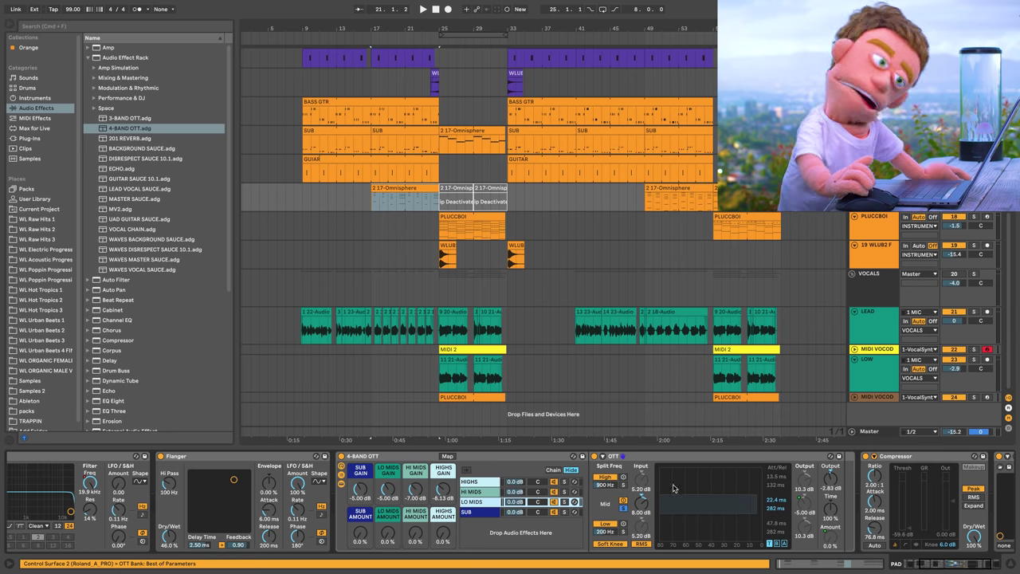
left_click(130, 27)
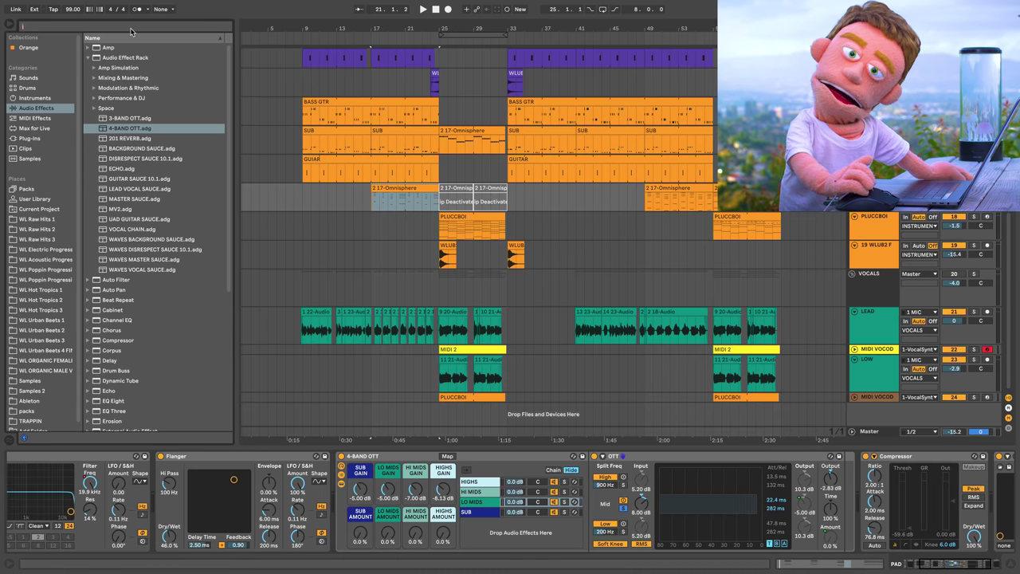
type("axx")
left_click(36, 139)
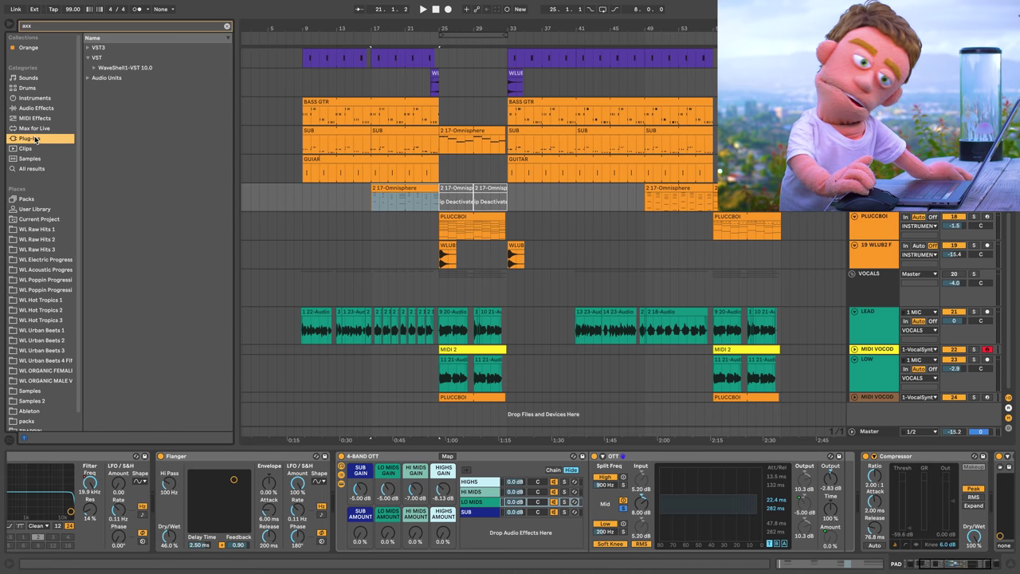
left_click(127, 68)
left_click(135, 77)
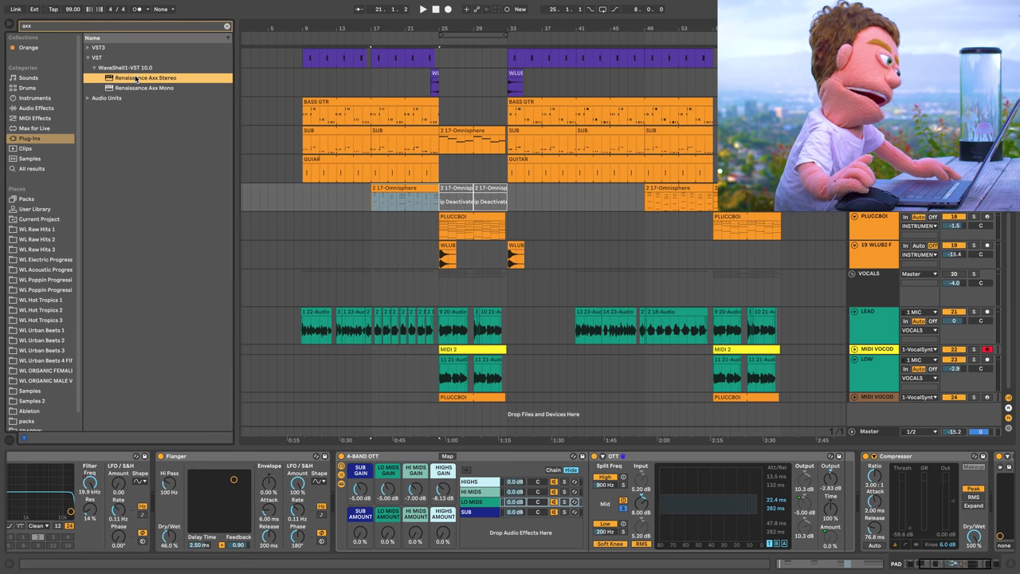
left_click(131, 87)
mouse_move(128, 79)
left_mouse_down()
mouse_move(712, 525)
mouse_move(855, 483)
mouse_move(838, 488)
left_mouse_up()
Set Renaissance Axx to threshold -59.8, gain -11.1 and attack about 28 ms while listening to the pad
key("space")
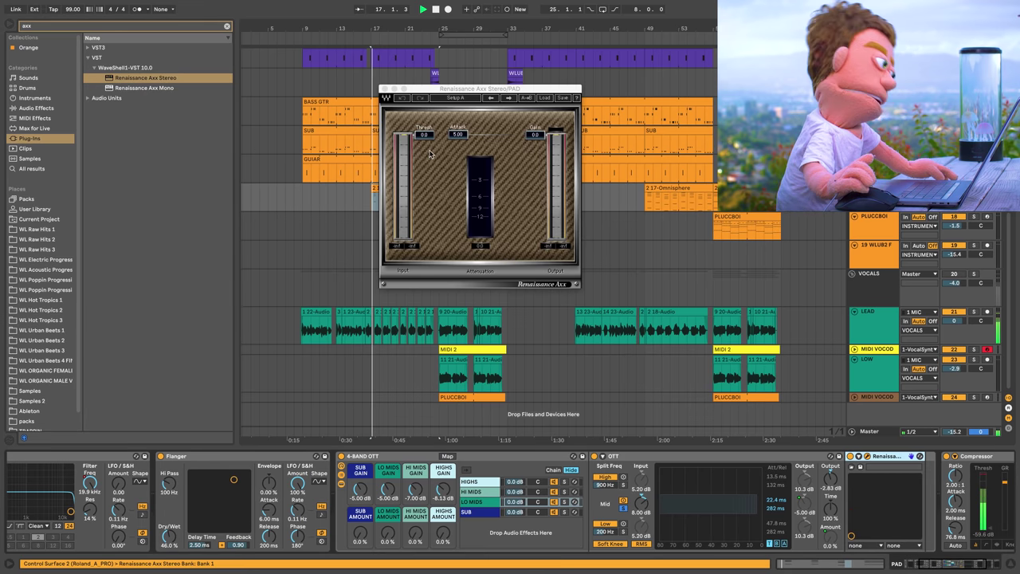
left_click_drag(423, 137, 423, 168)
key("space")
key("space")
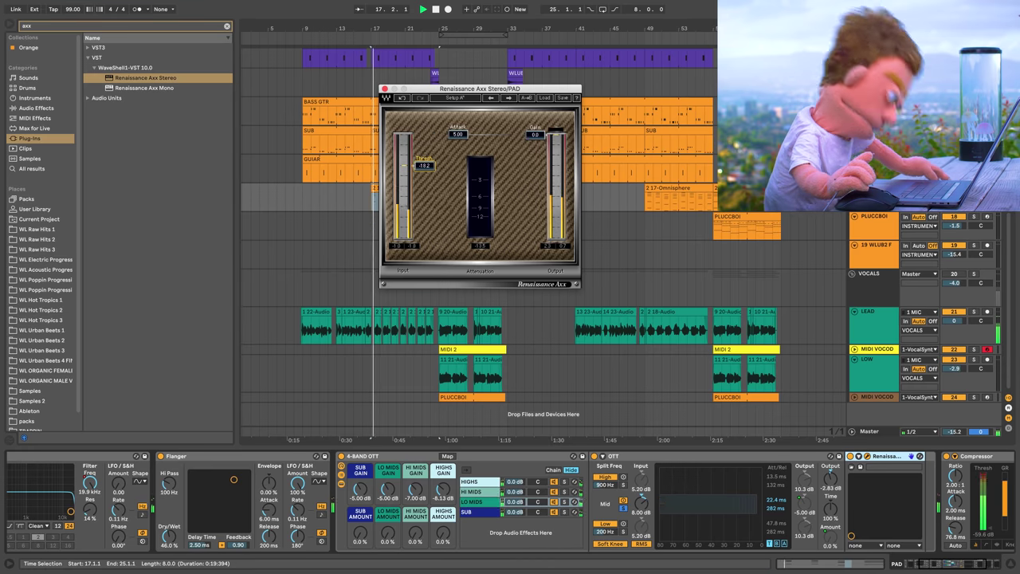
left_click_drag(535, 135, 535, 168)
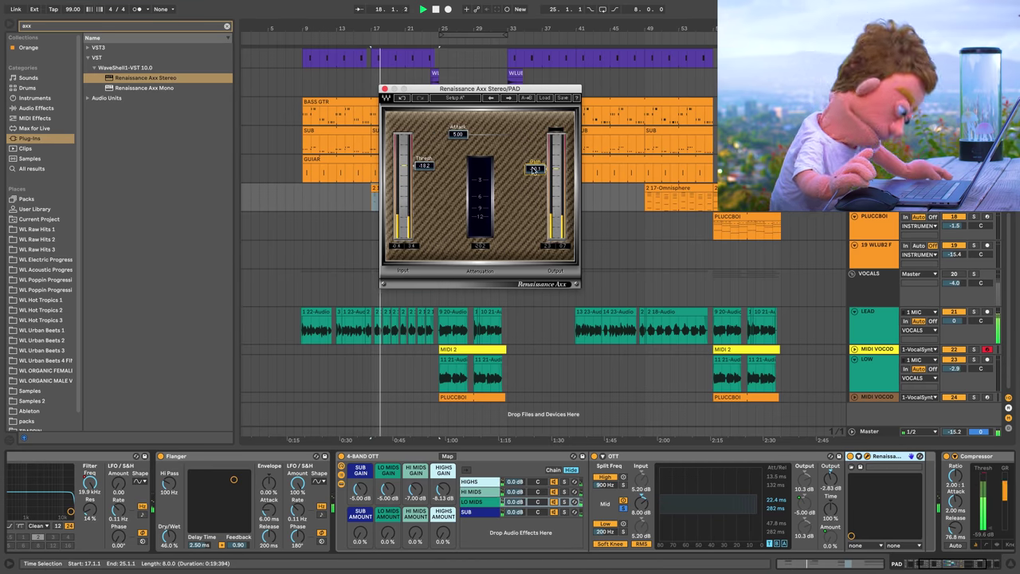
left_click_drag(445, 142, 480, 141)
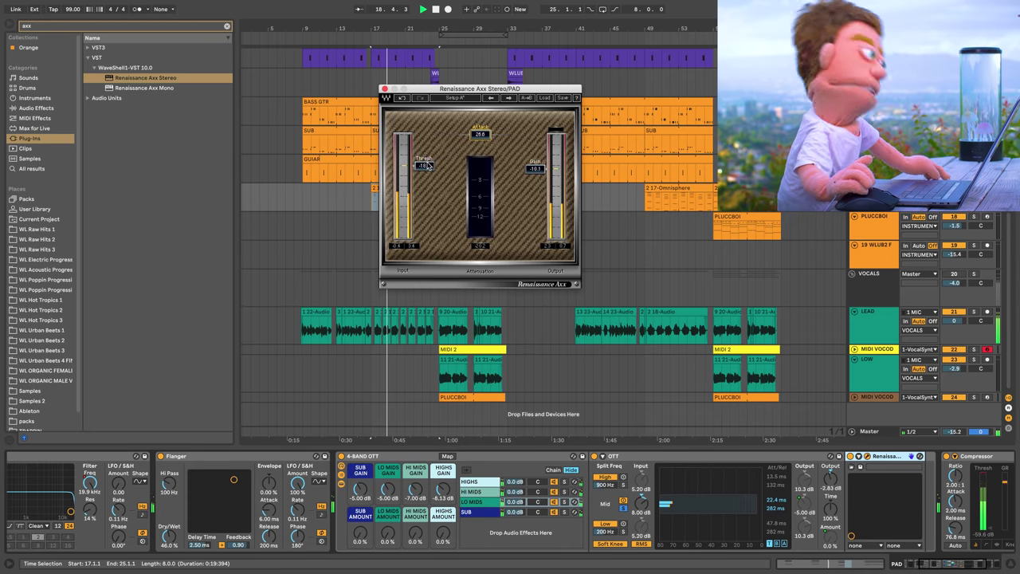
left_click_drag(424, 165, 423, 243)
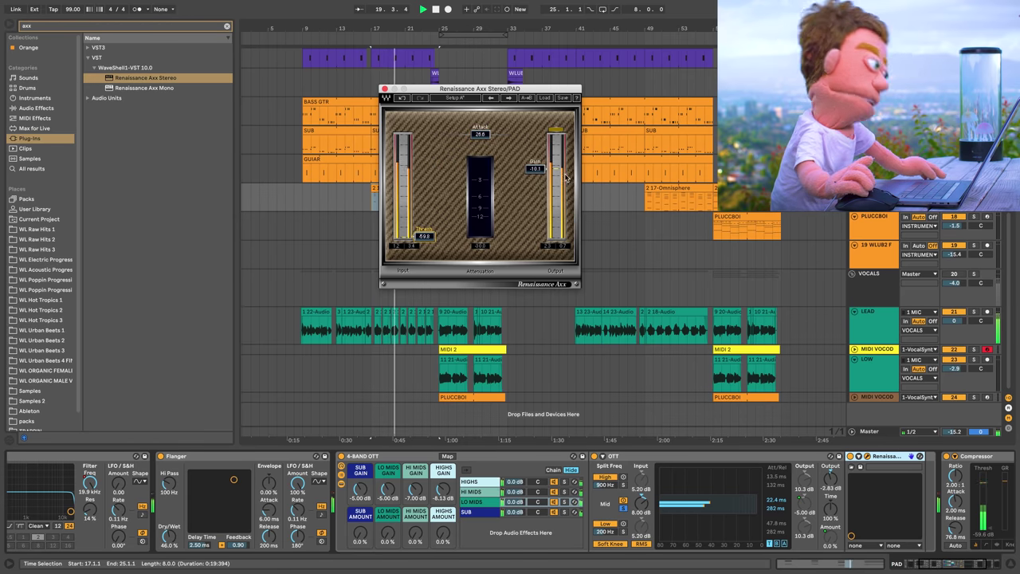
left_click_drag(535, 168, 538, 173)
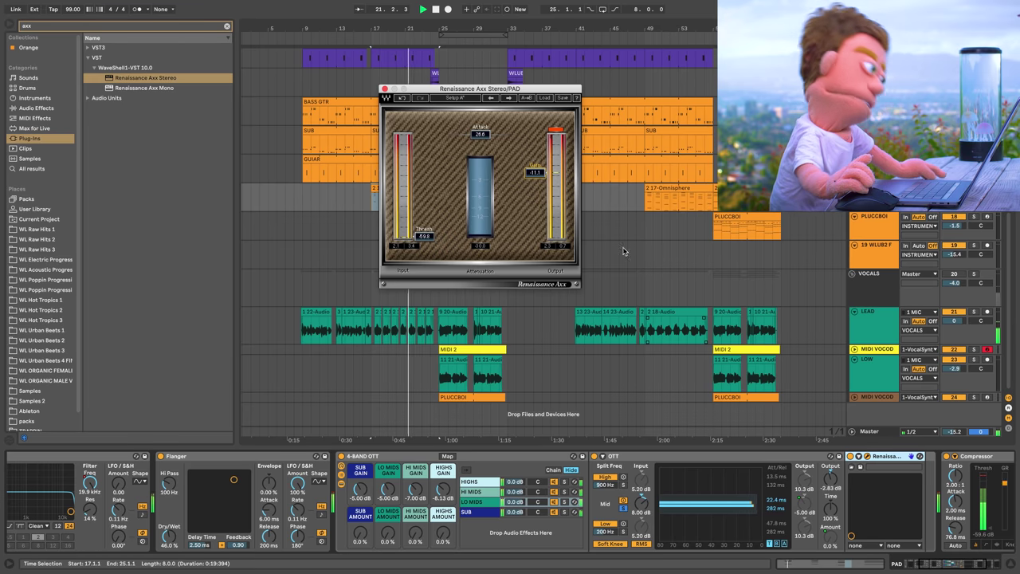
key("space")
Search the plug-ins for "flanger", and move the PAD track's existing Flanger into the 4-BAND OTT rack's LO MIDS chain
double_click(31, 108)
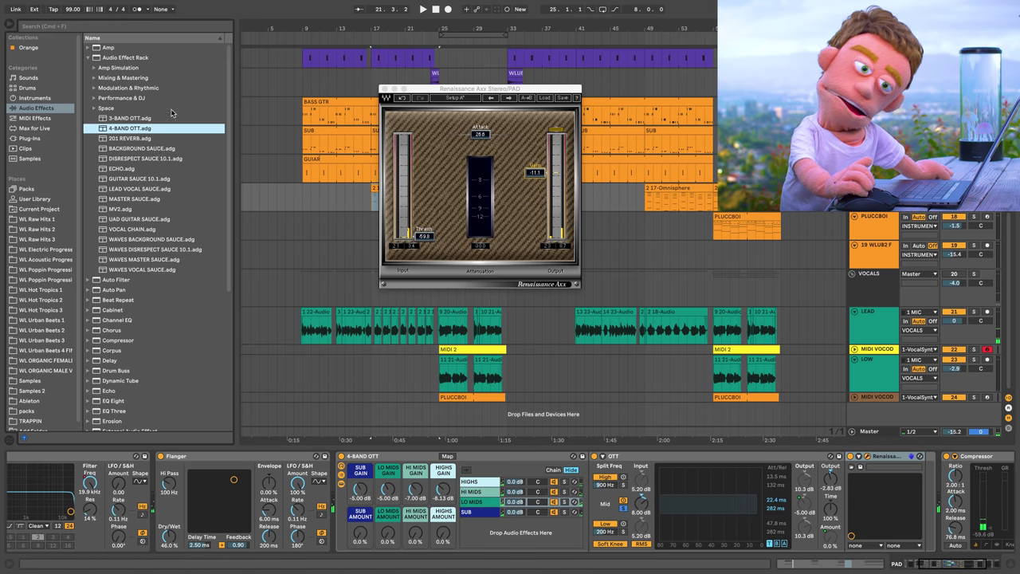
scroll(116, 376, "down", 1)
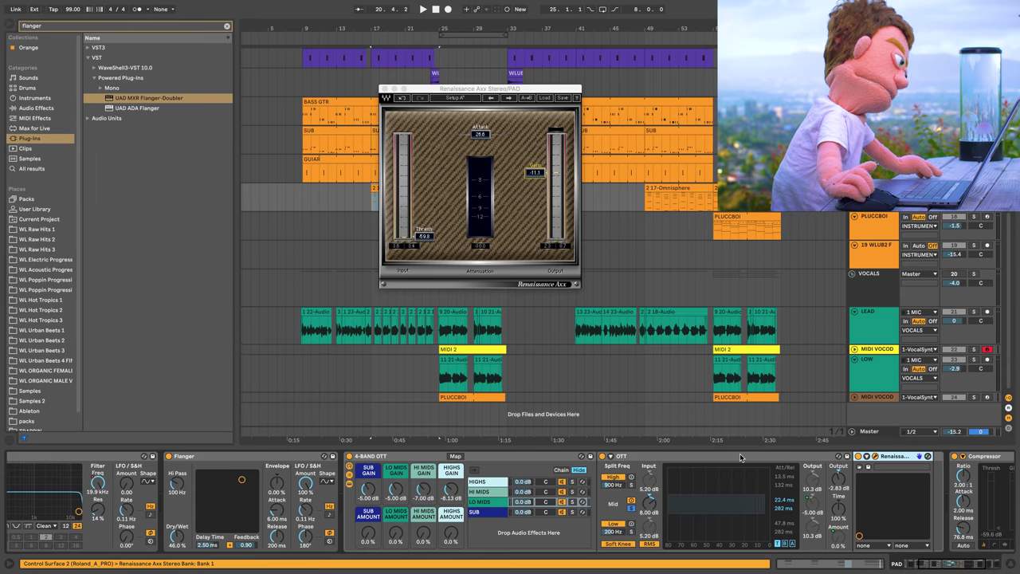
scroll(740, 457, "left", 3)
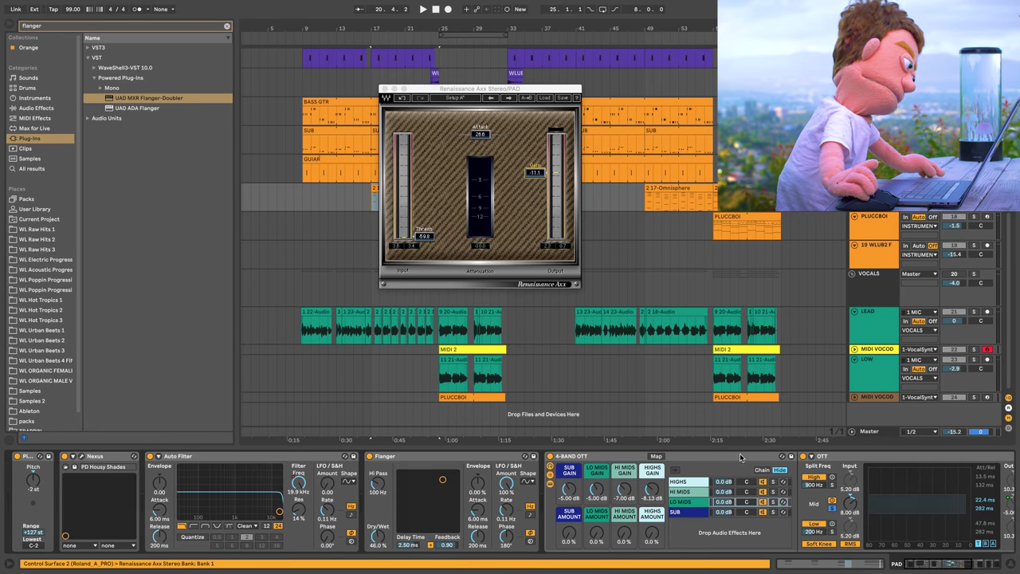
left_click(451, 456)
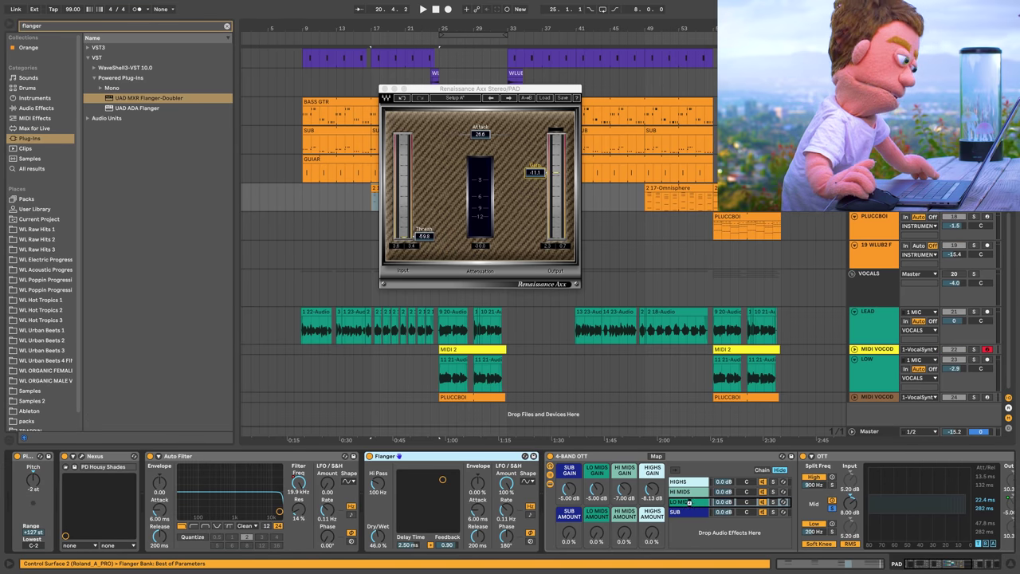
left_click_drag(689, 501, 690, 504)
Raise the Flanger's Dry/Wet to 100% during playback and solo the LO MIDS chain to hear it
key("space")
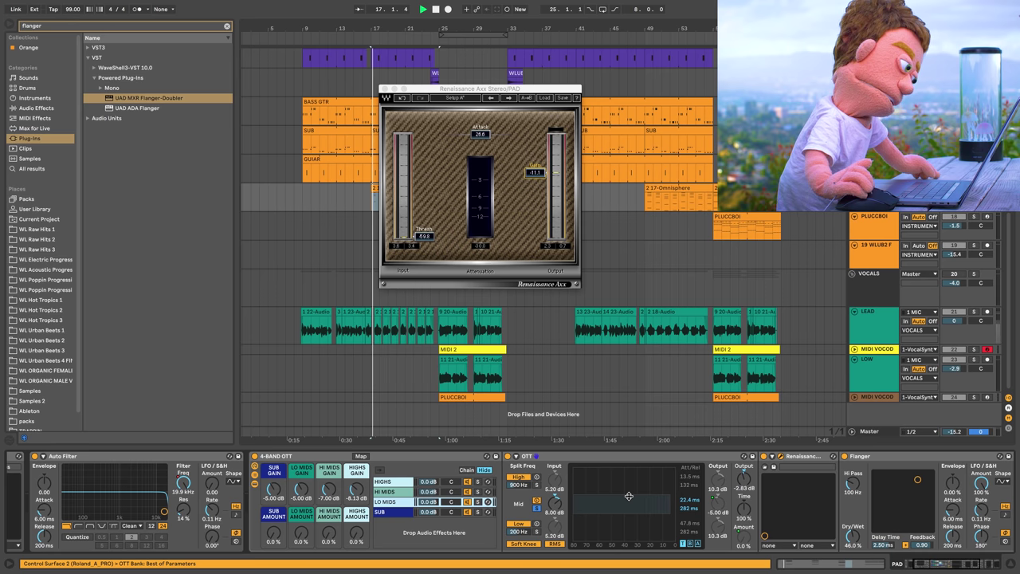
scroll(892, 515, "right", 1)
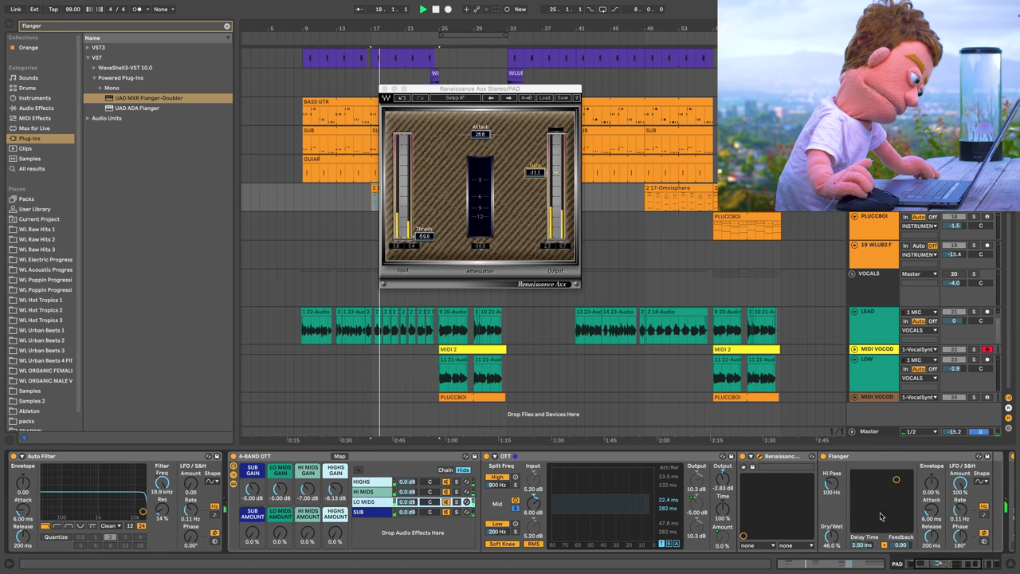
left_click_drag(829, 538, 829, 488)
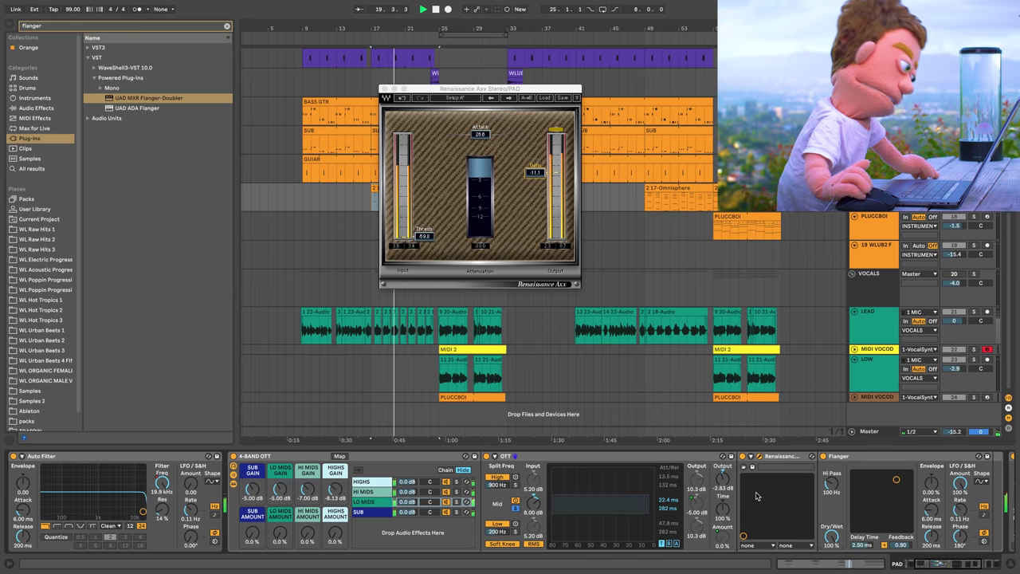
left_click(453, 502)
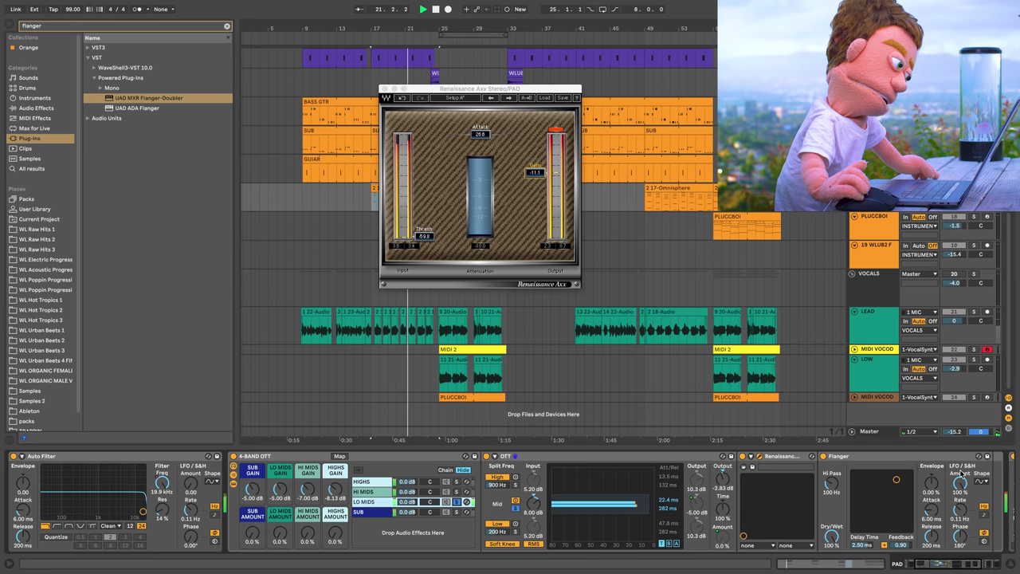
key("space")
Move the Flanger into the HI MIDS chain and compare that chain soloed and unsoloed during playback
left_click(868, 465)
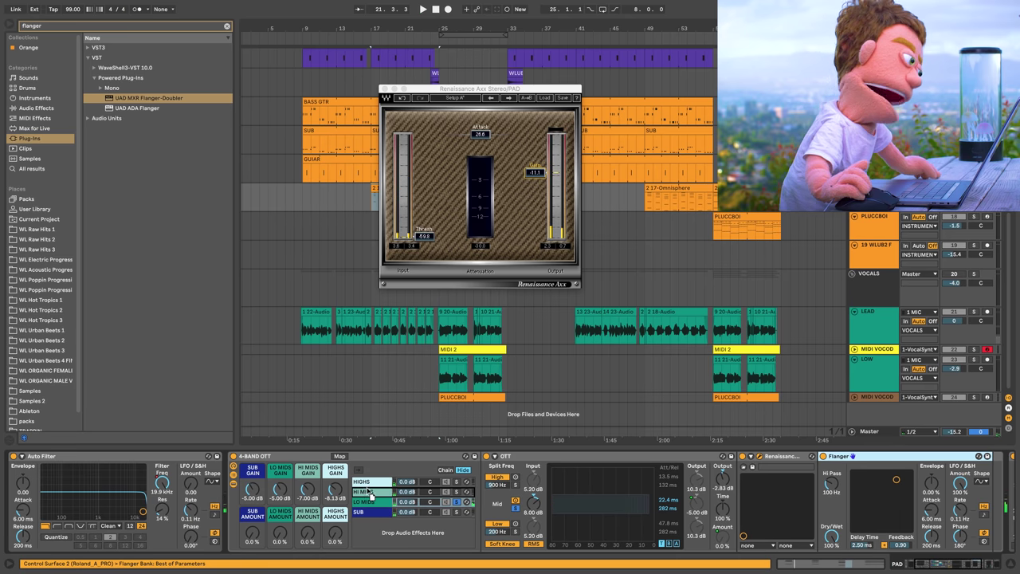
left_click(369, 494)
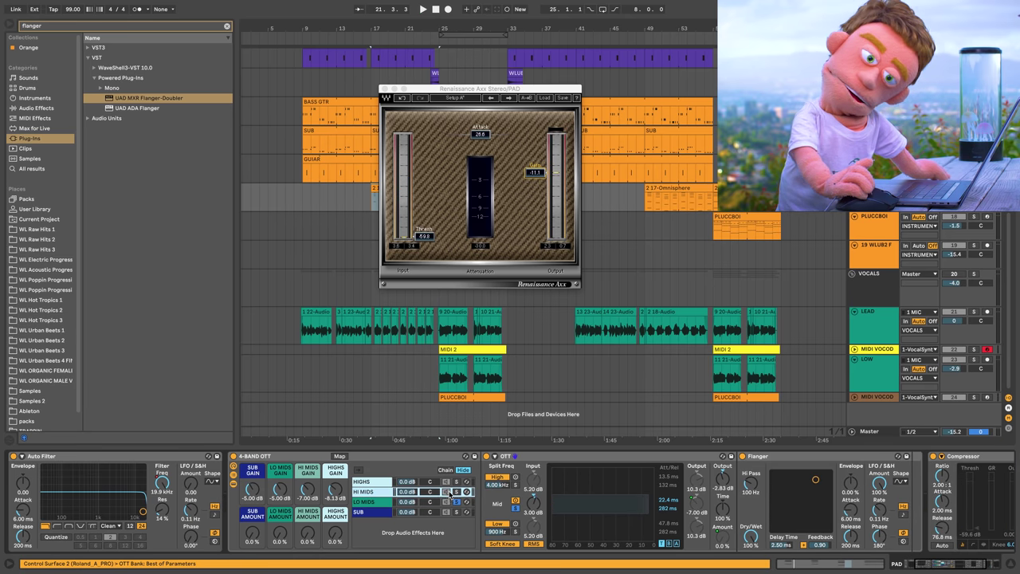
key("space")
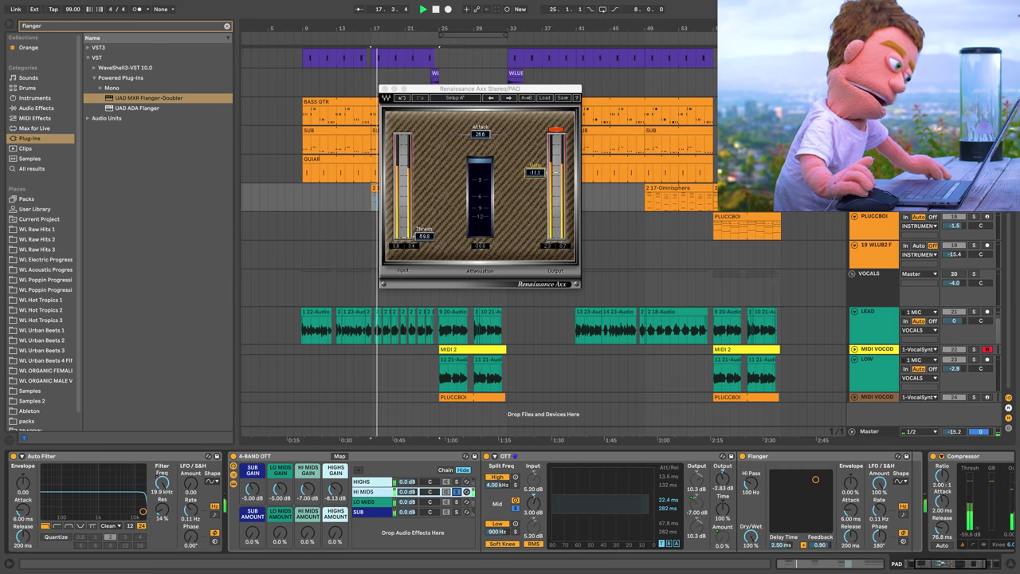
left_click(457, 492)
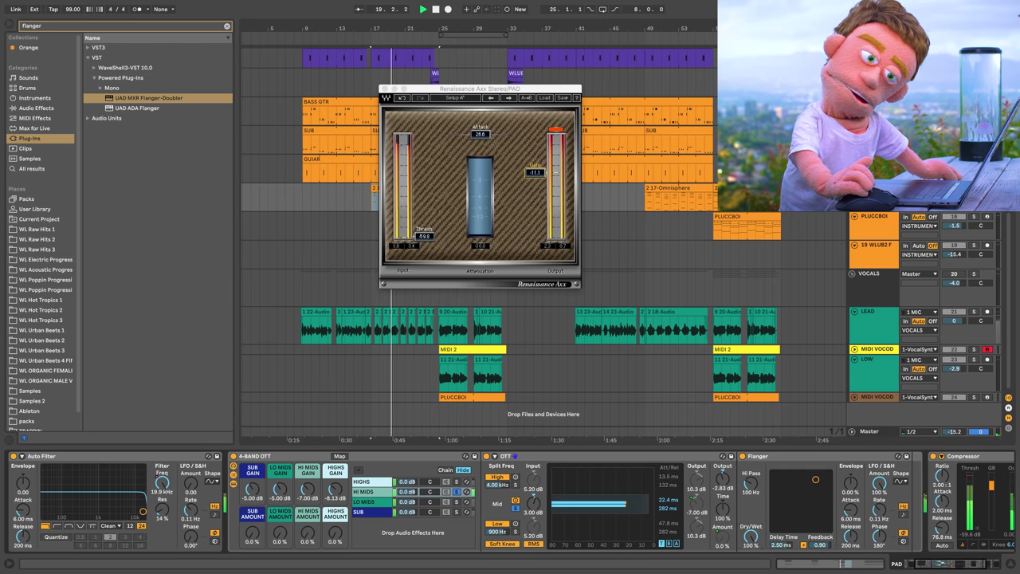
key("space")
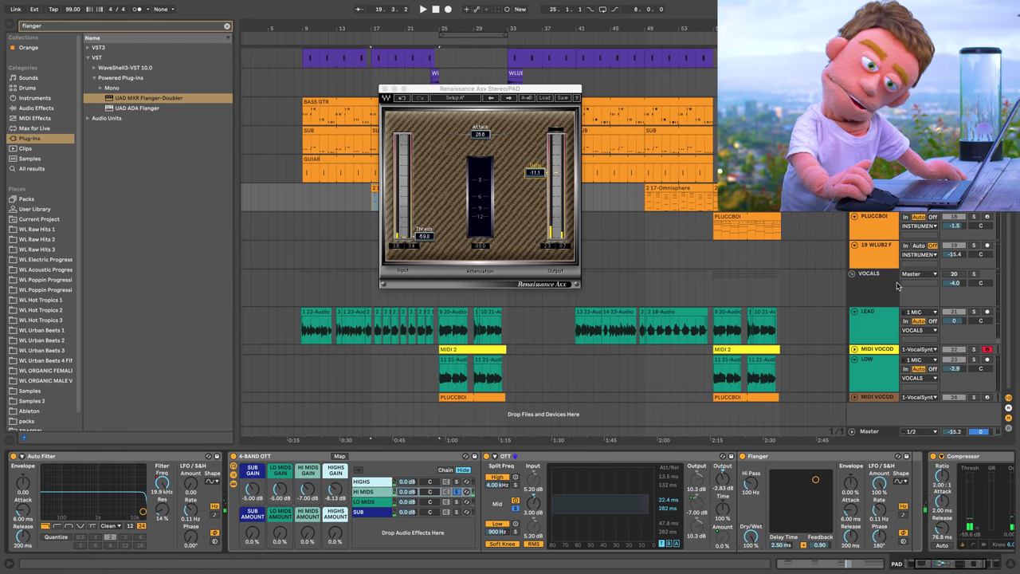
key("space")
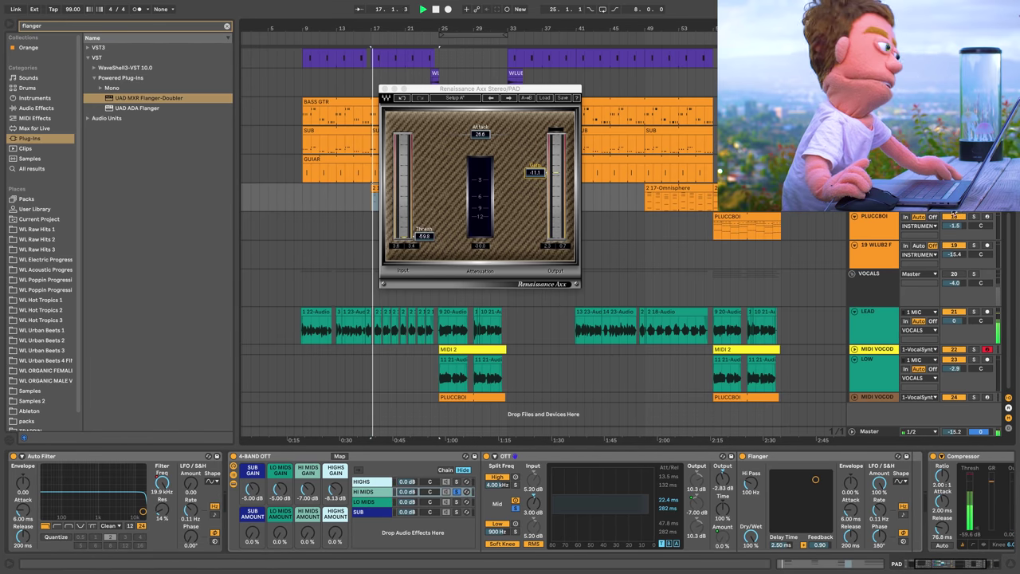
left_click(455, 492)
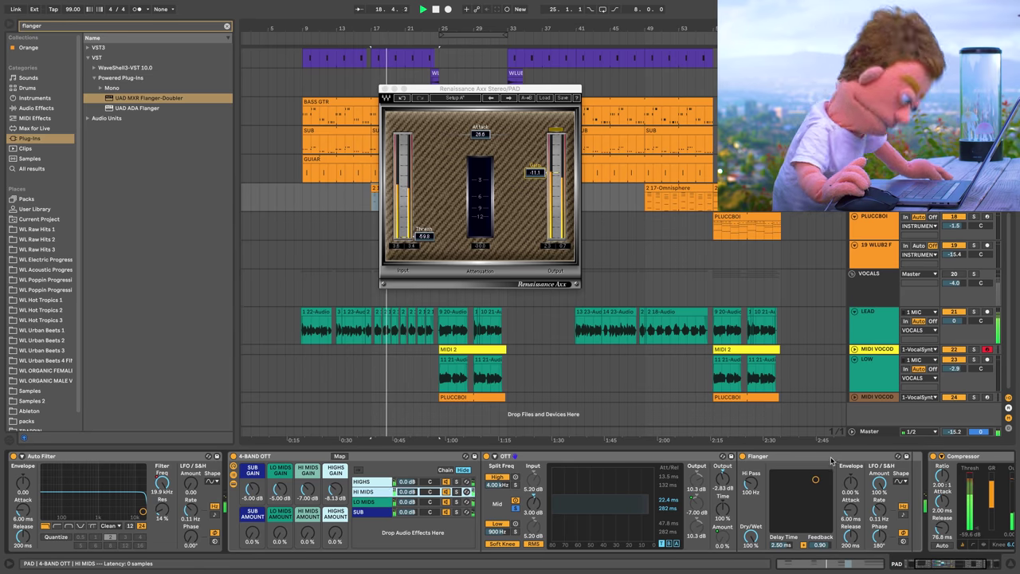
Audition the Flanger placed in front of the whole 4-BAND OTT rack, and undo the move
left_click_drag(828, 460, 338, 464)
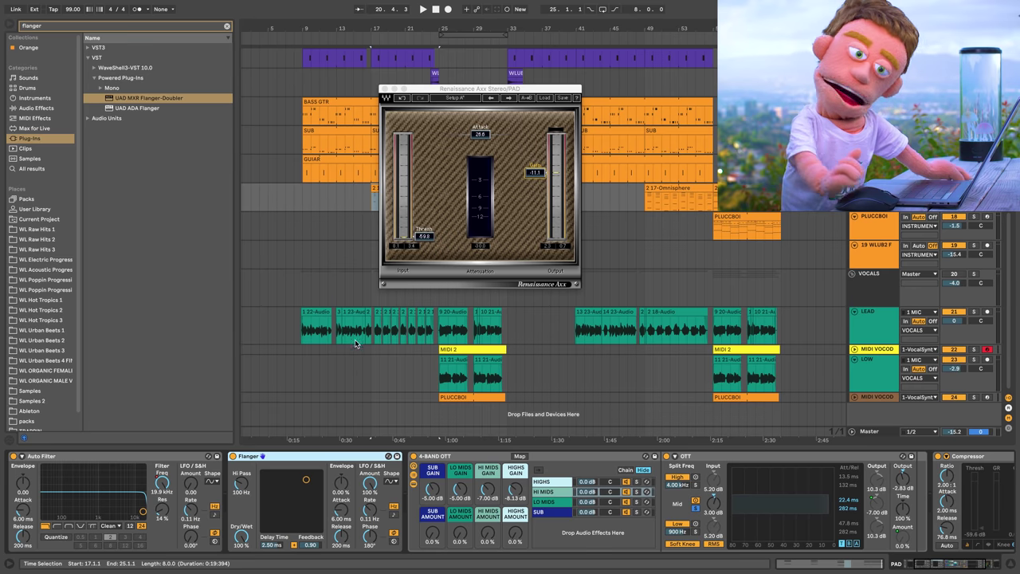
key("space")
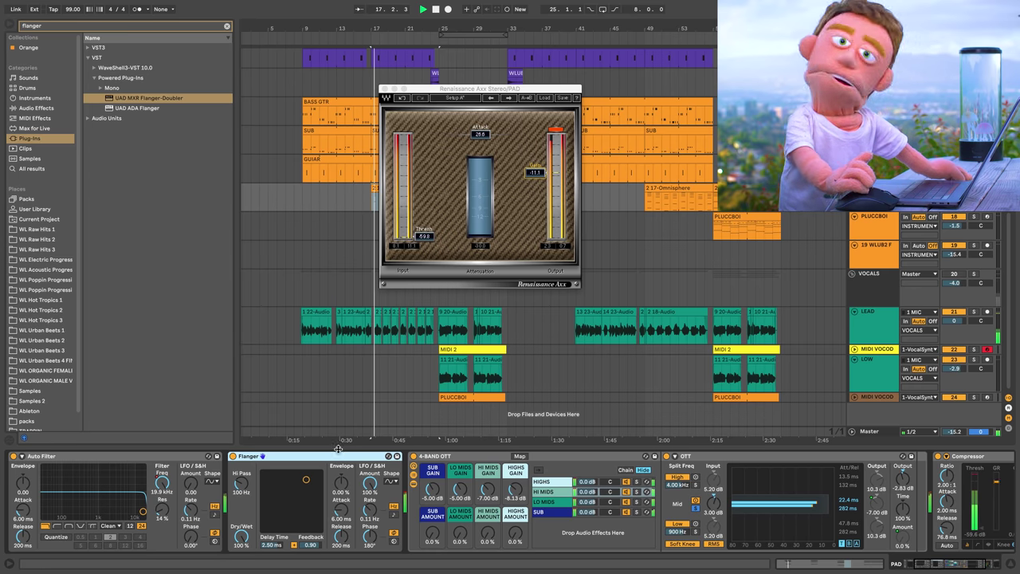
key("ctrl+z")
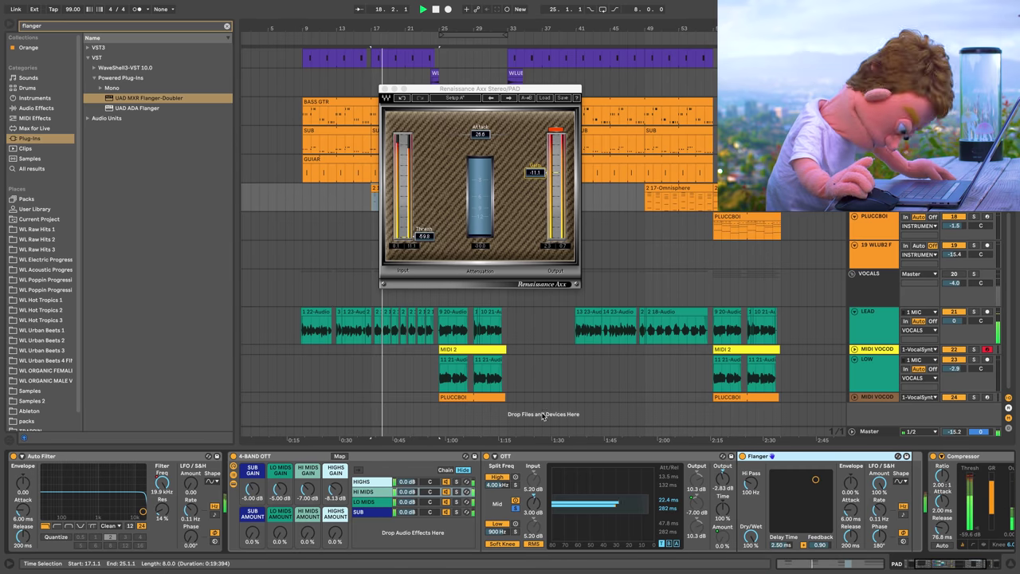
Review the devices in the PAD rack's LO MIDS, HI MIDS and HIGHS chains
left_click(382, 502)
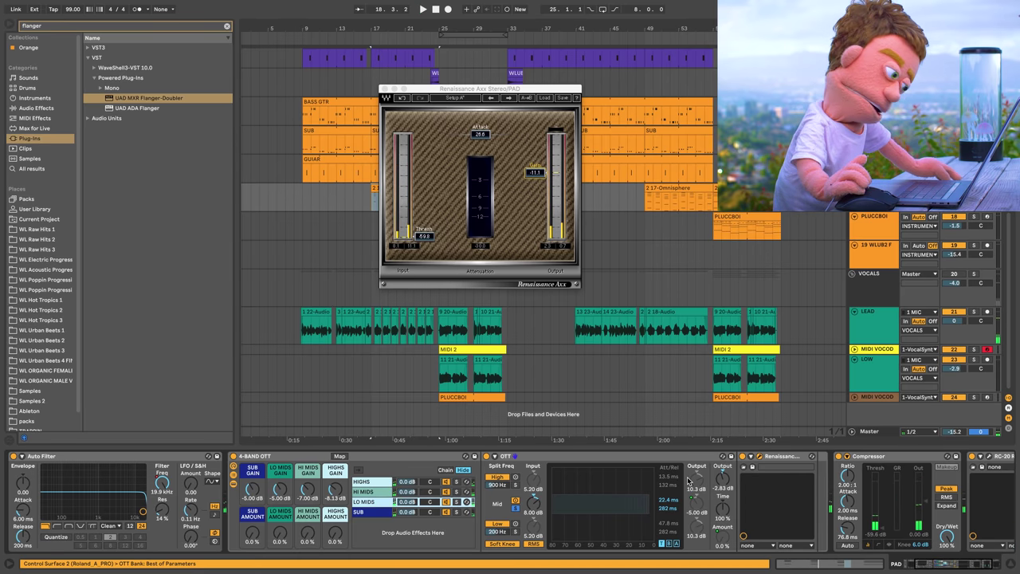
left_click(787, 456)
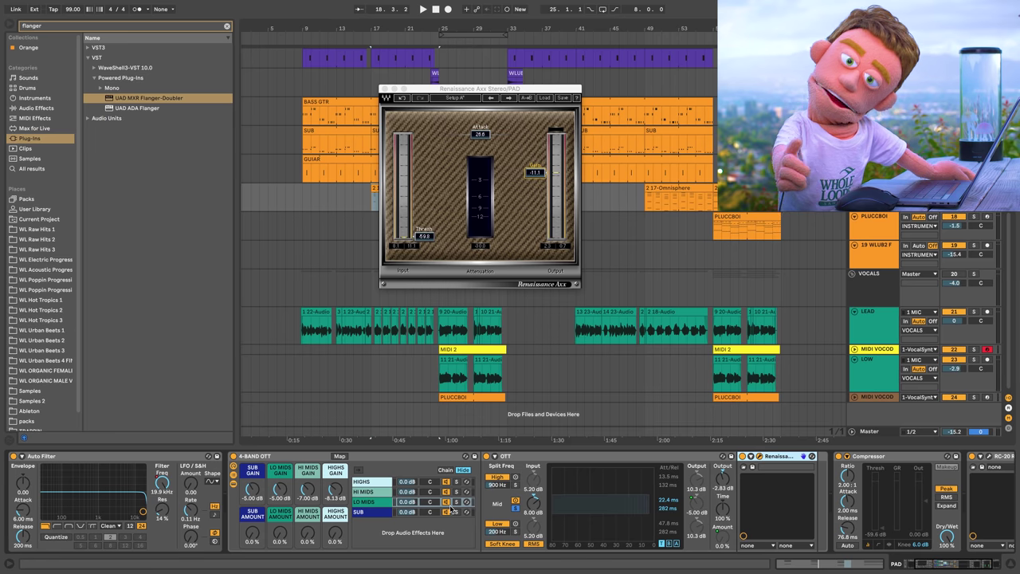
left_click(366, 511)
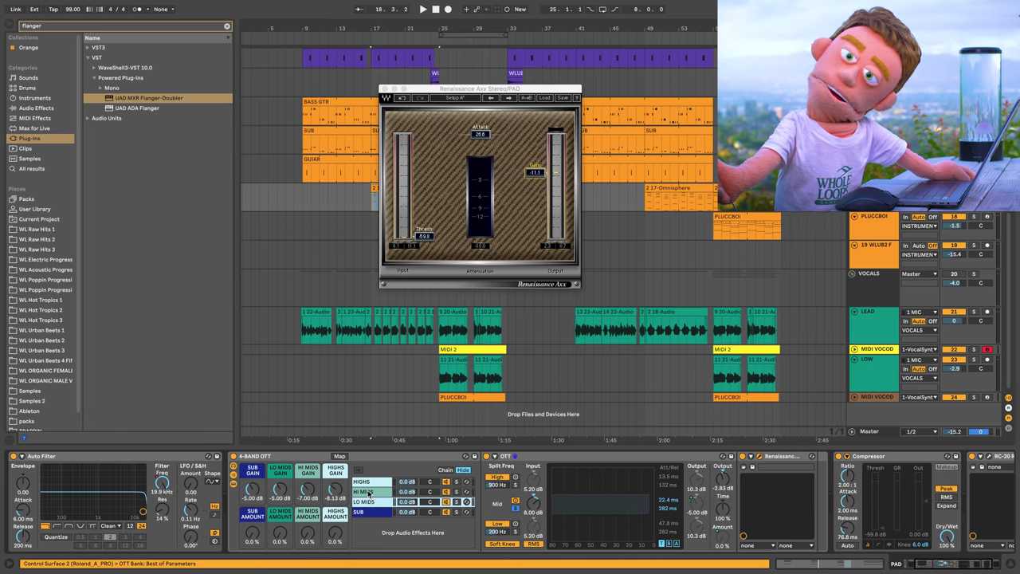
left_click(368, 492)
left_click(367, 482)
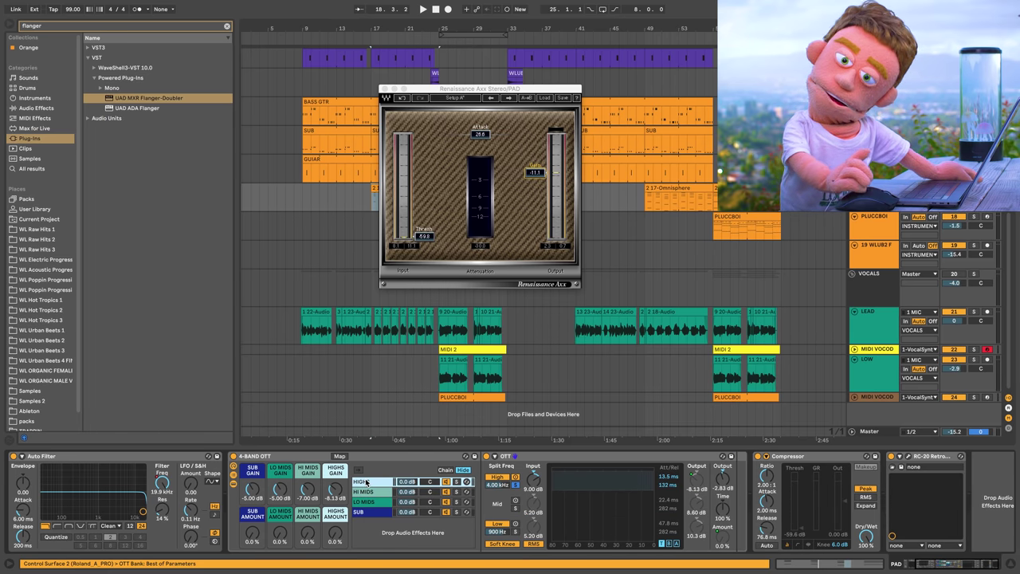